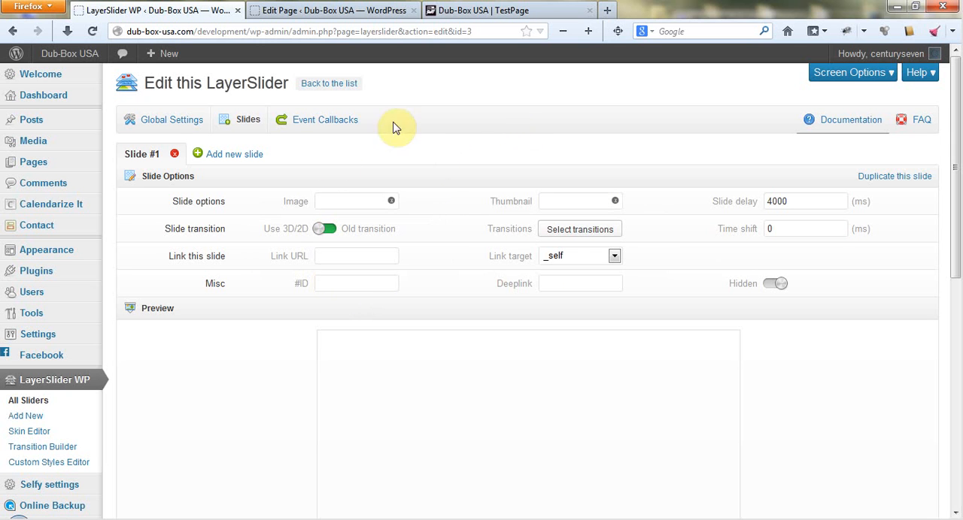
Upload 1.jpg, 2.JPG, 3.jpg and 4.jpg from the LayersliderDemo folder to the media library through slide #1's image picker.
click(342, 199)
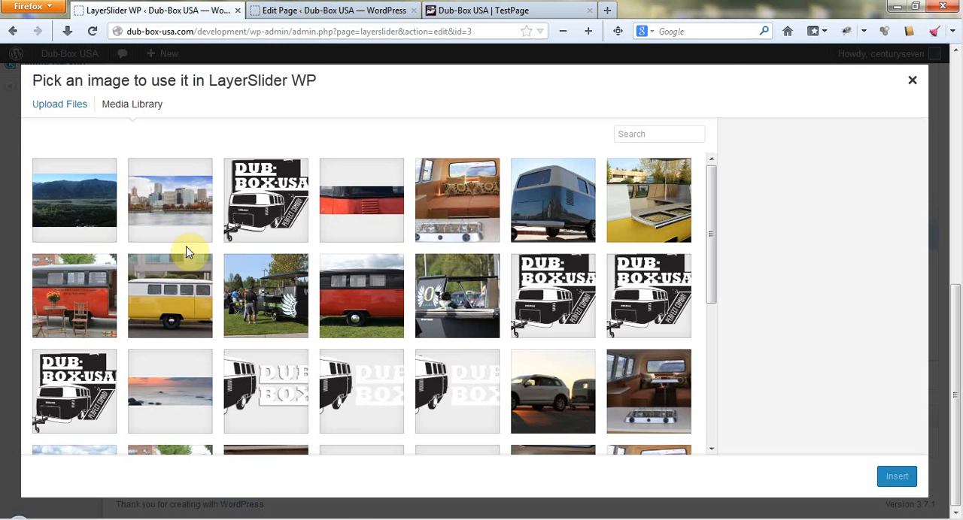
click(50, 105)
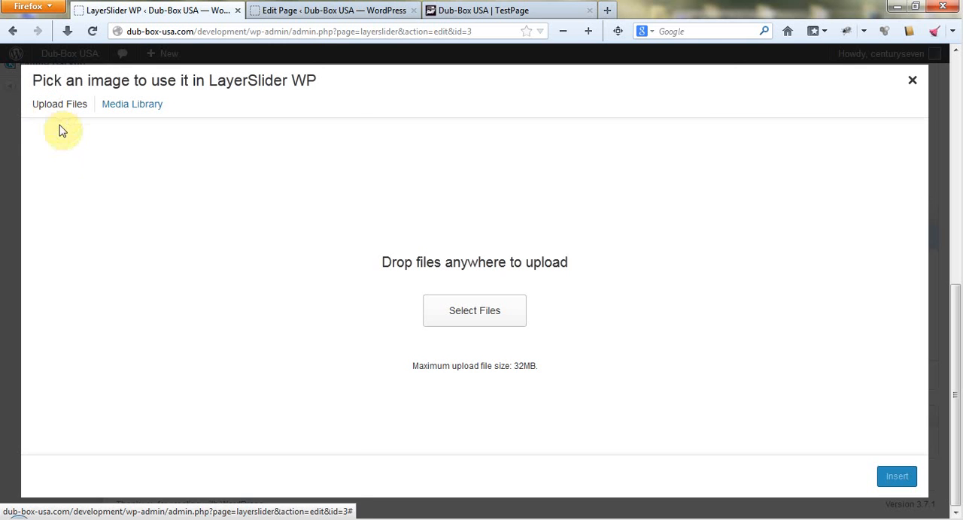
click(489, 311)
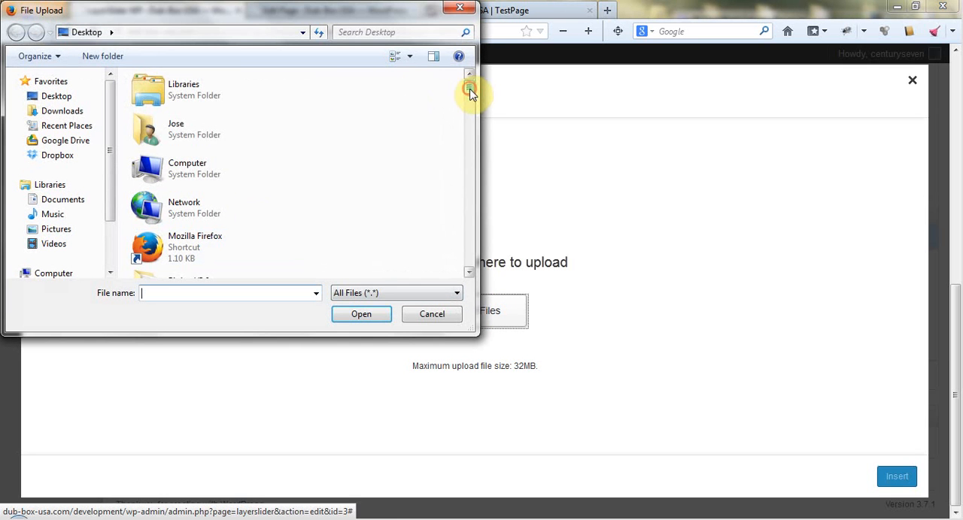
drag(469, 90, 473, 125)
double_click(215, 178)
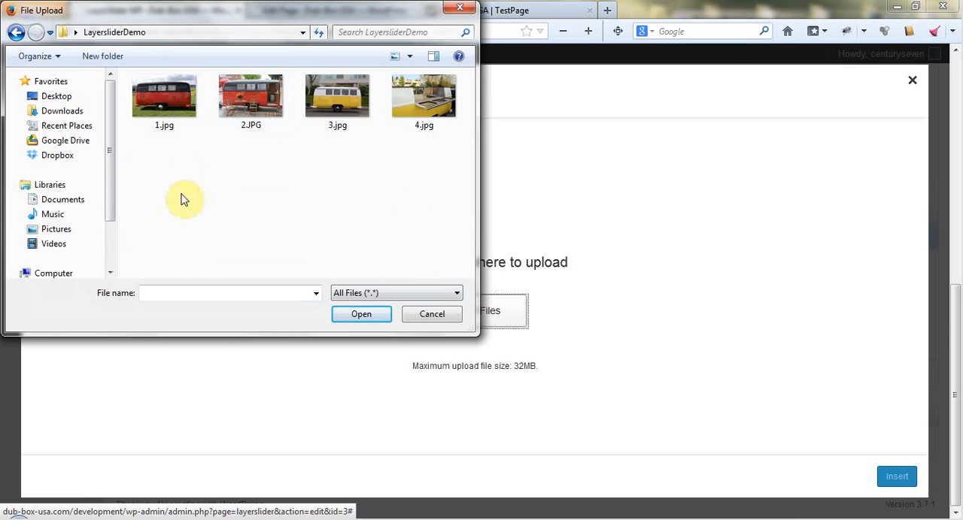
drag(161, 185, 426, 87)
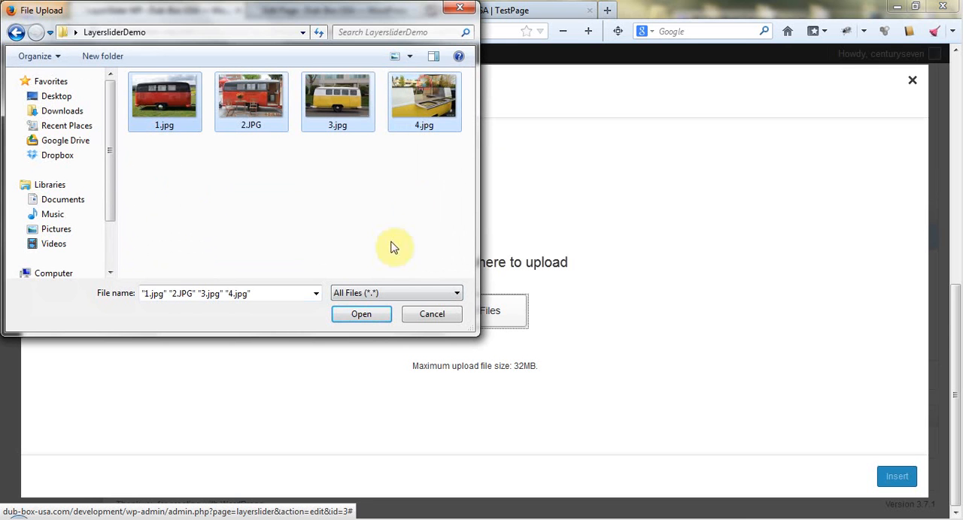
click(364, 315)
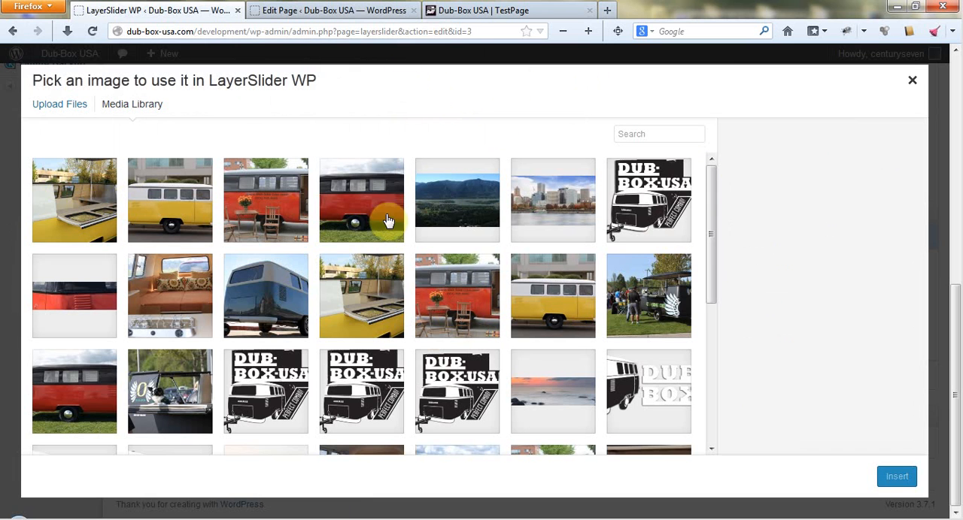
Insert the uploaded 1.jpg as the image of slide #1 and check it in the slide preview.
click(366, 204)
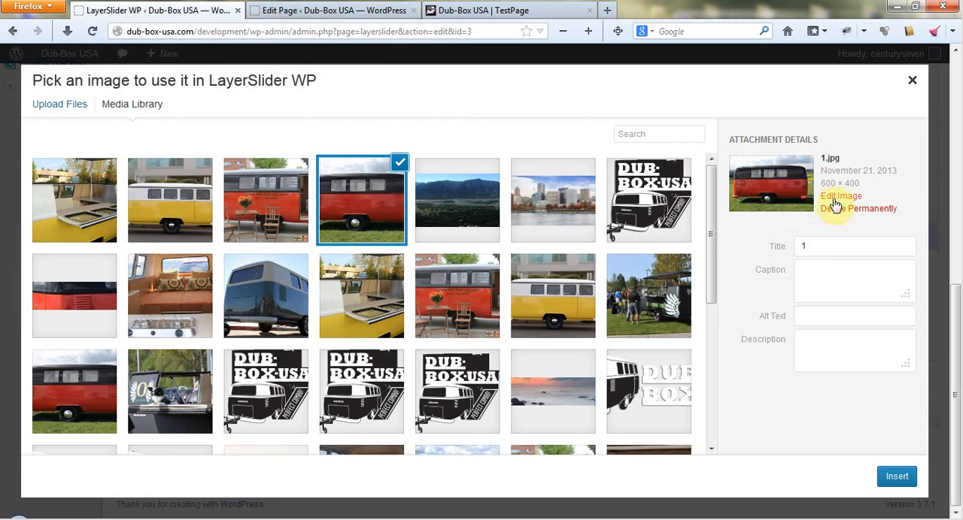
click(895, 476)
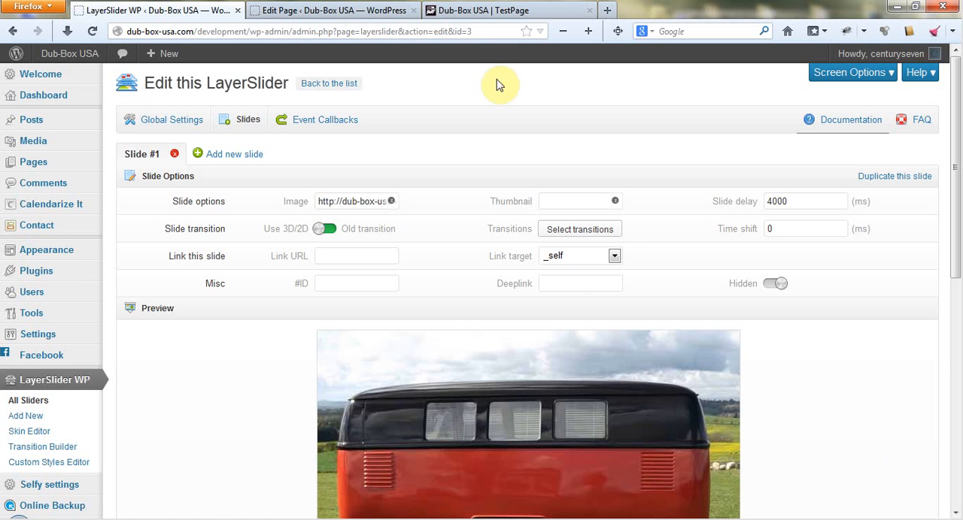
scroll(848, 340, down, 3)
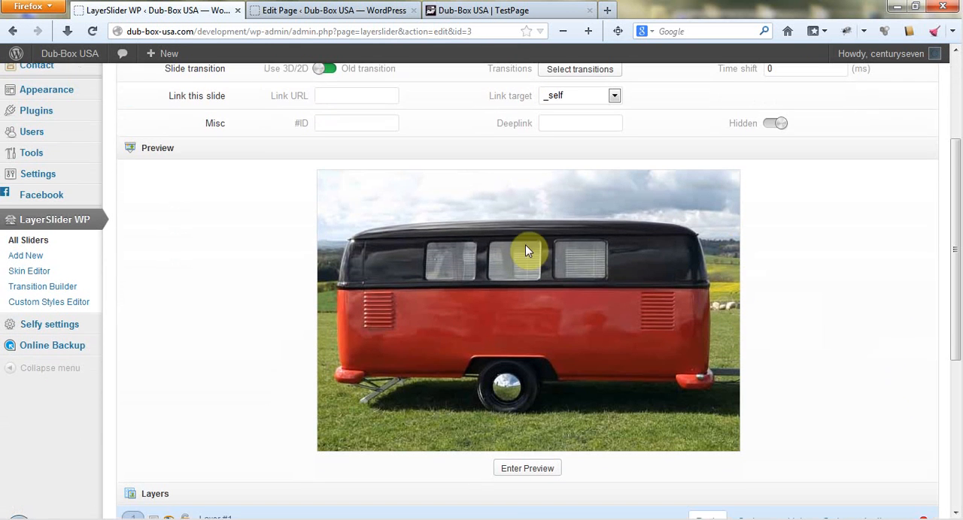
Set the slide delay of slide #1 to 5000 ms.
scroll(900, 271, up, 3)
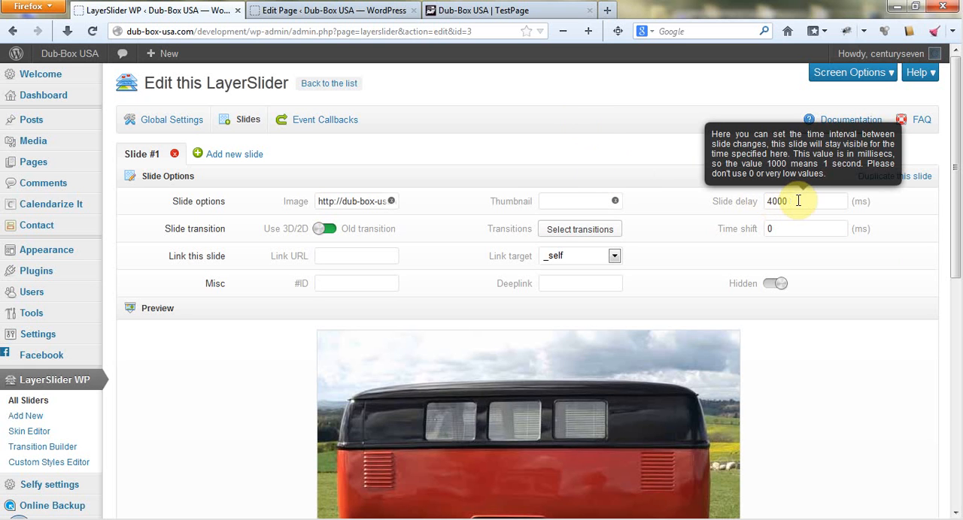
drag(798, 201, 767, 201)
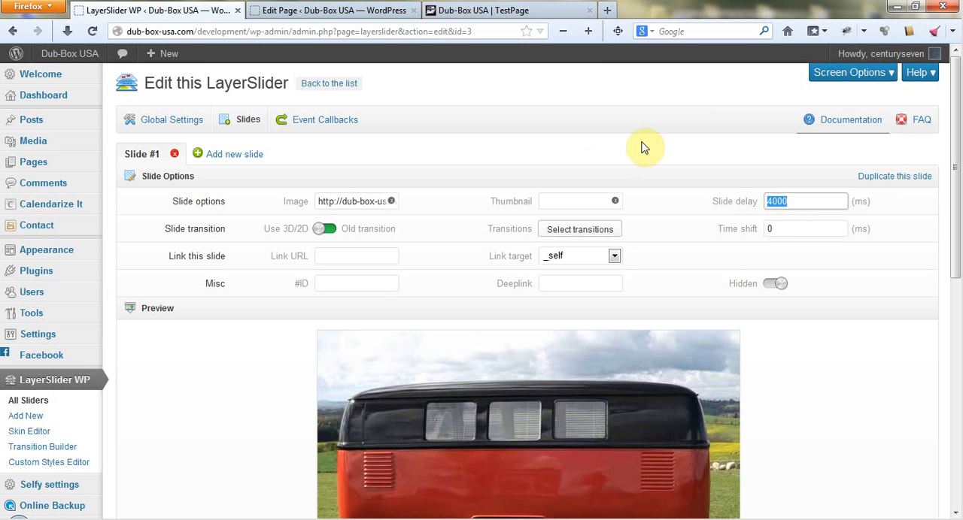
text(5000)
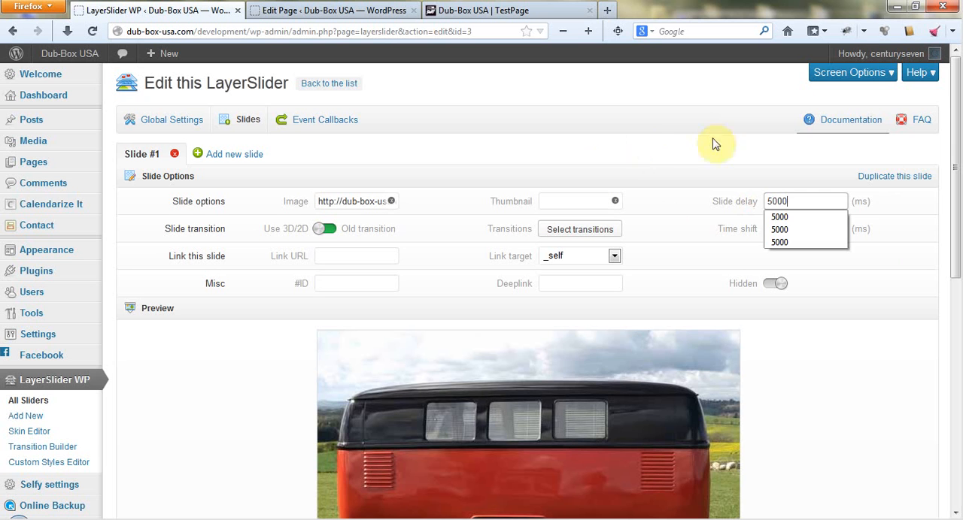
click(877, 206)
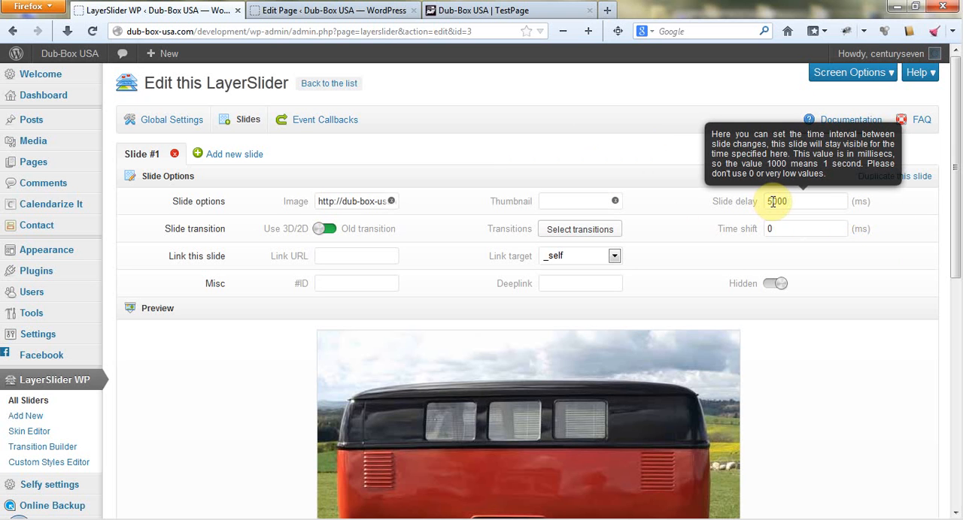
click(908, 224)
drag(767, 201, 795, 201)
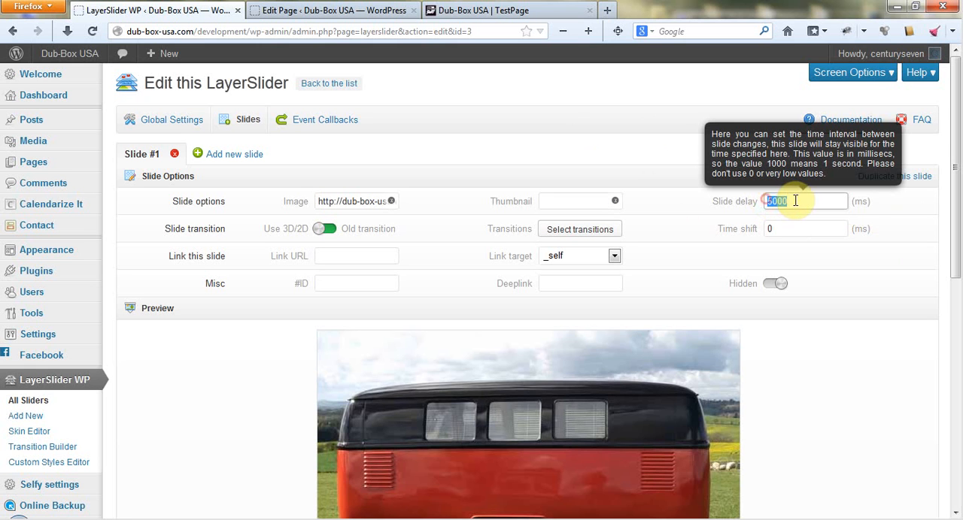
click(898, 204)
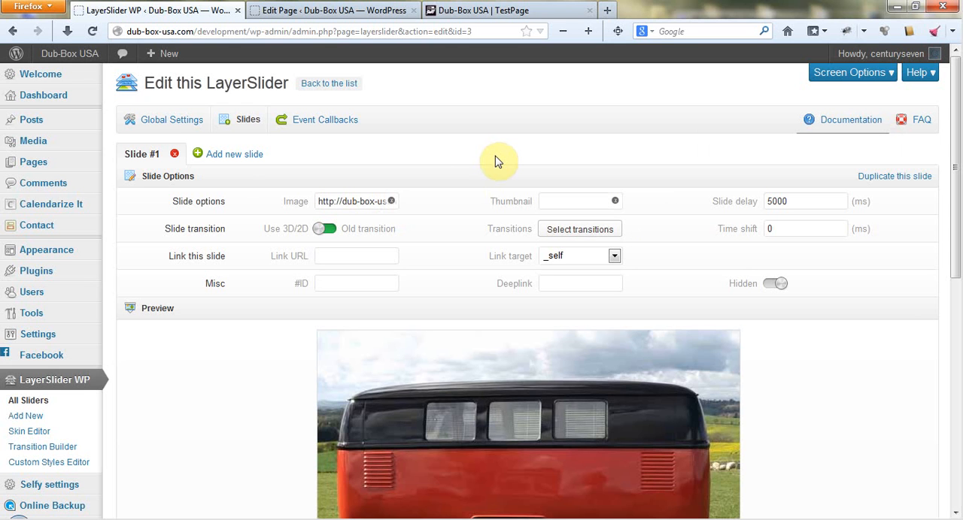
Open the selection of 2D and 3D transitions for slide #1.
click(574, 232)
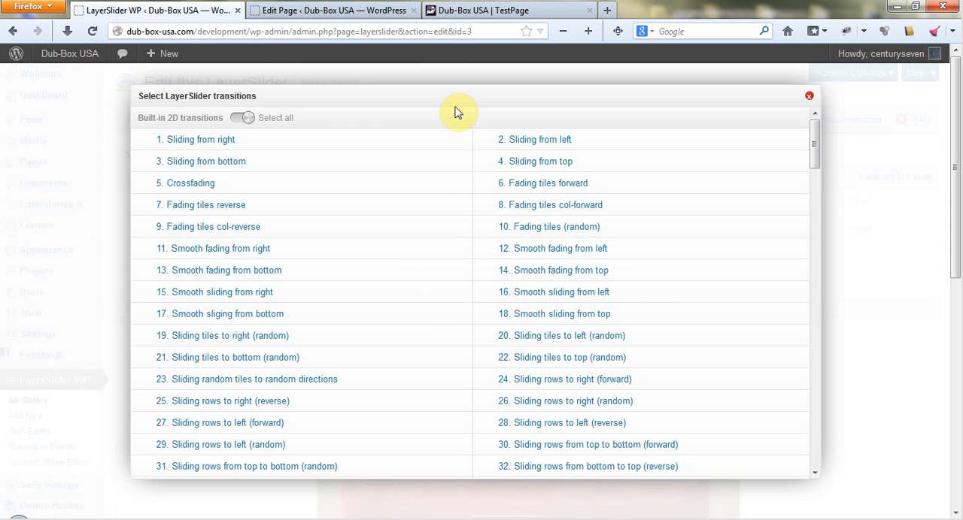
Select the 2D transitions Sliding from left, Crossfading and Fading tiles (random), and deselect all three again.
click(544, 144)
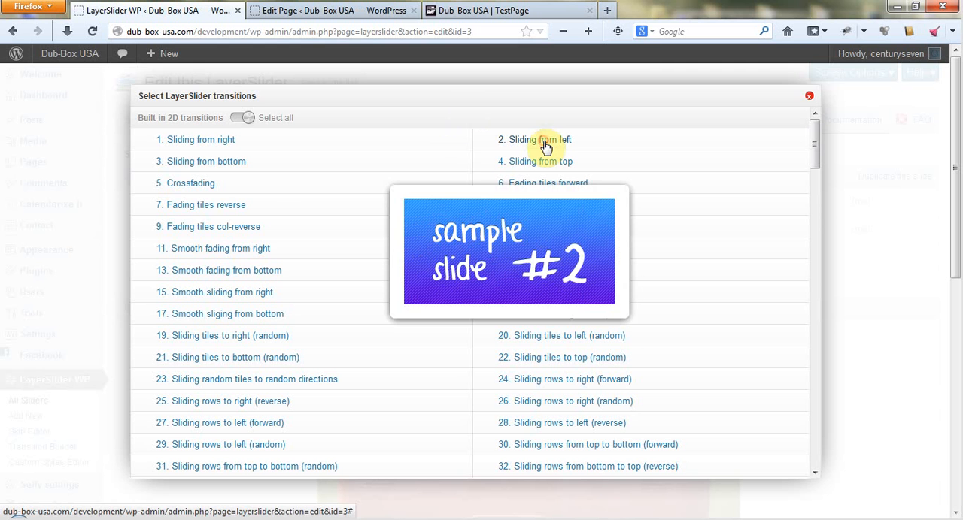
click(200, 183)
click(566, 229)
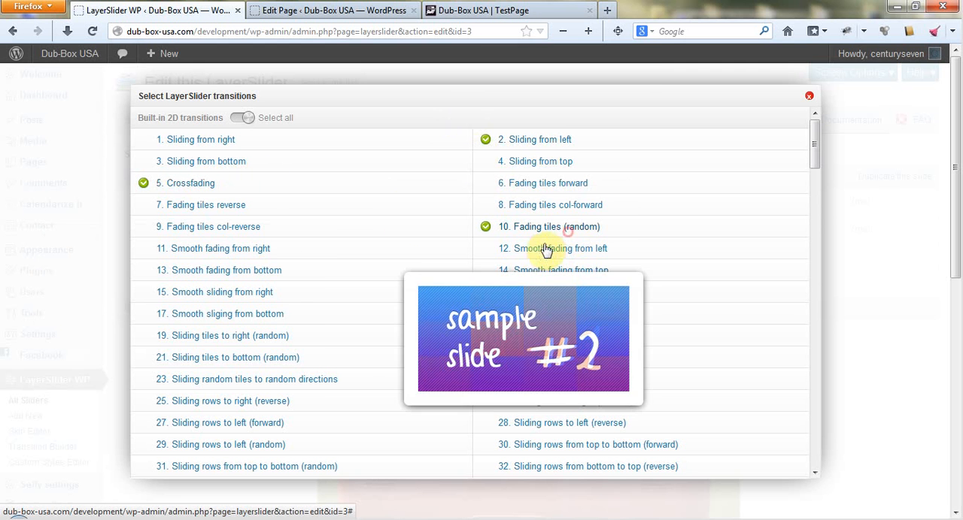
click(540, 228)
click(185, 184)
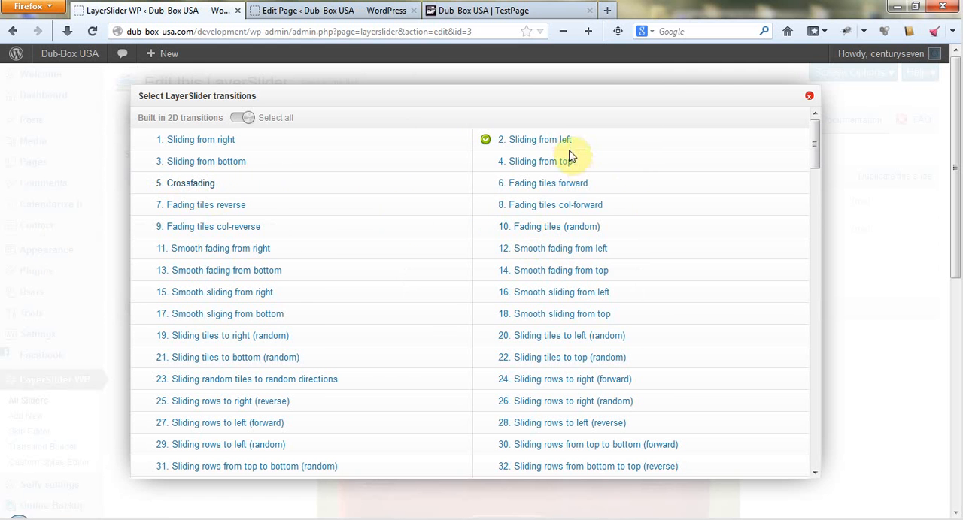
click(536, 140)
Preview a range of the built-in 2D transitions, including sliding, fading, turning, scaling and mirror-sliding effects.
mouse_move(197, 148)
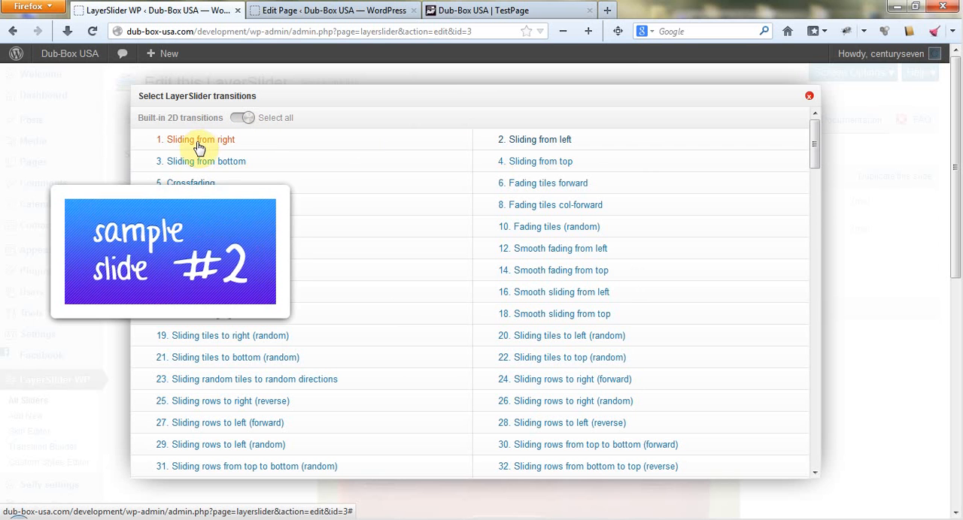
mouse_move(194, 189)
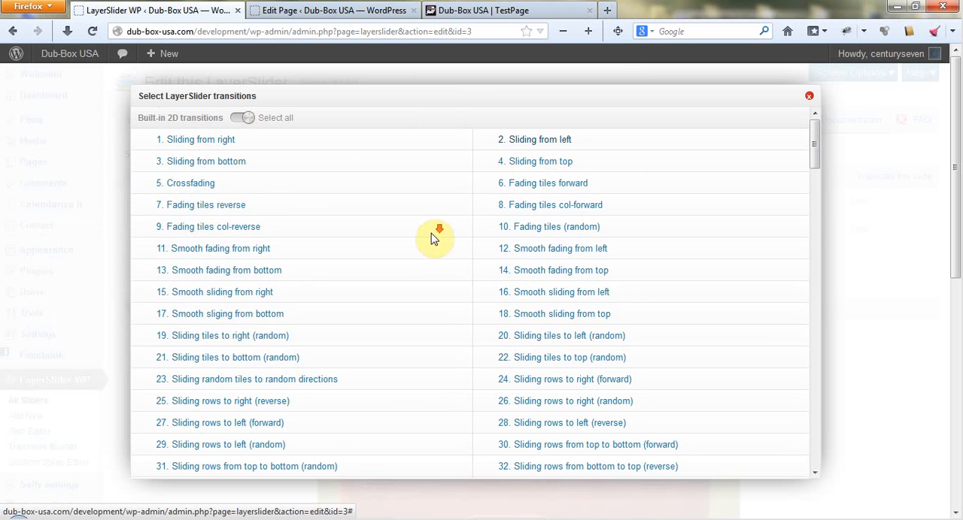
scroll(433, 235, down, 2)
mouse_move(230, 330)
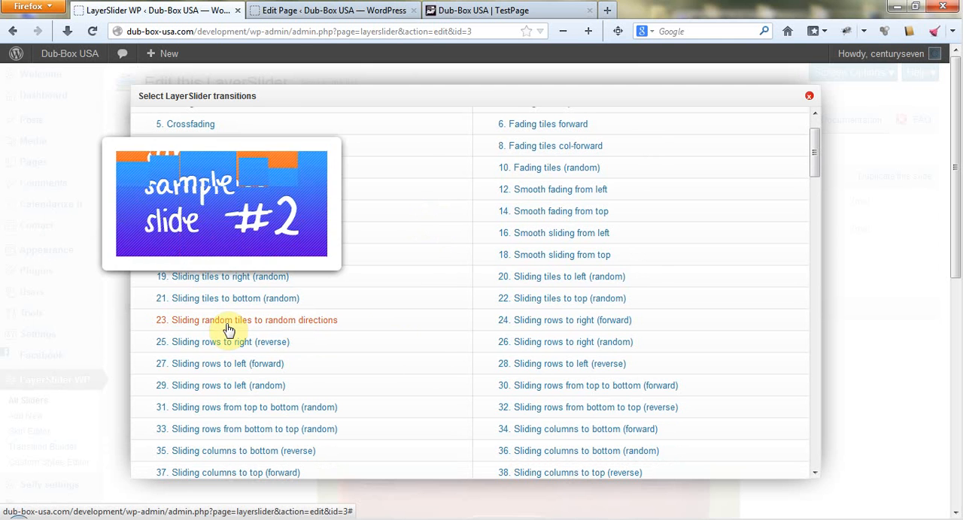
mouse_move(559, 327)
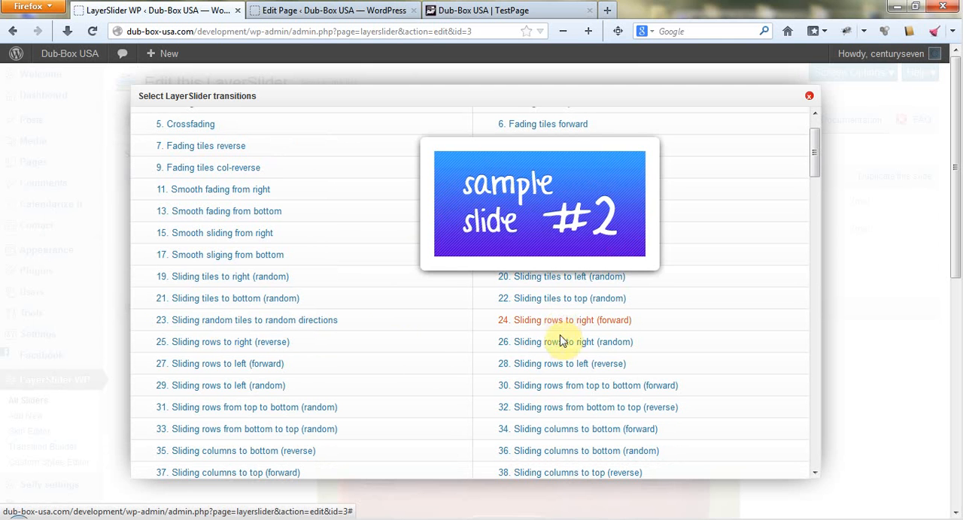
scroll(561, 350, down, 3)
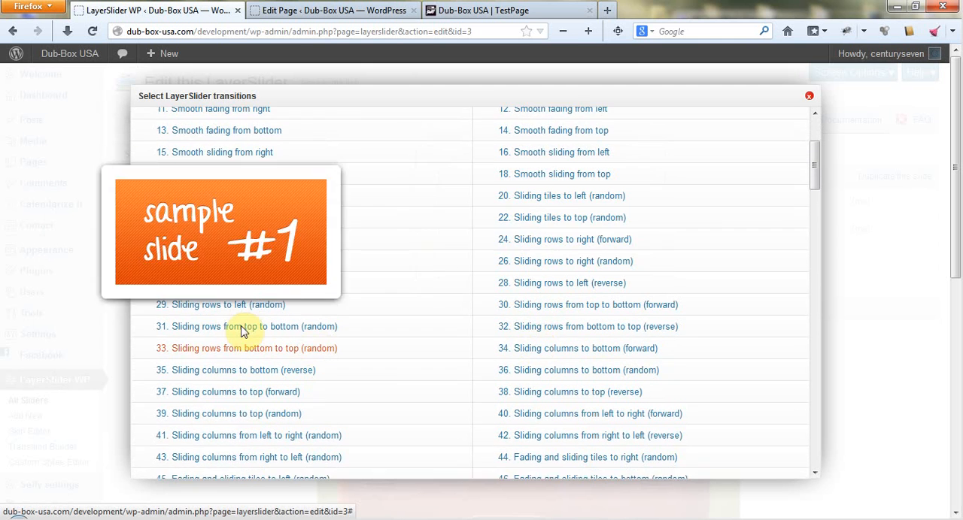
scroll(242, 332, down, 1)
click(238, 322)
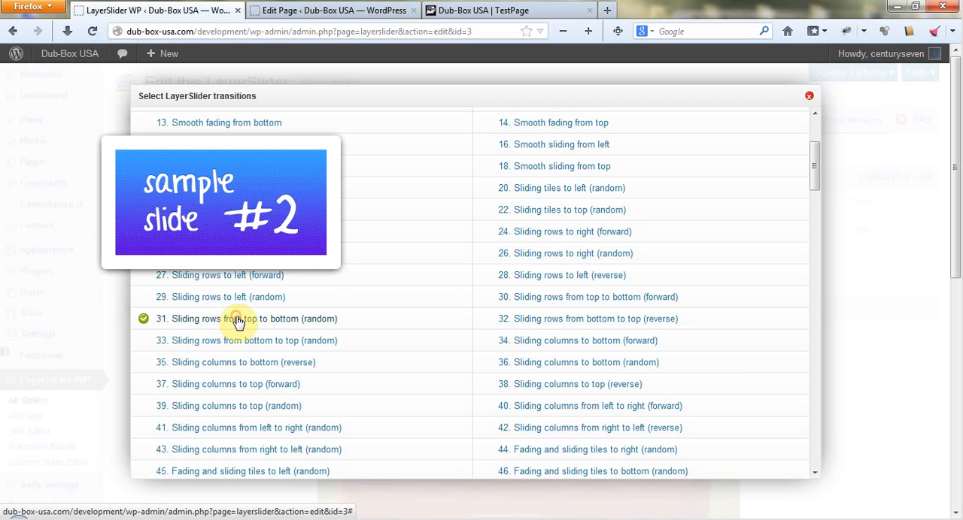
scroll(477, 393, down, 2)
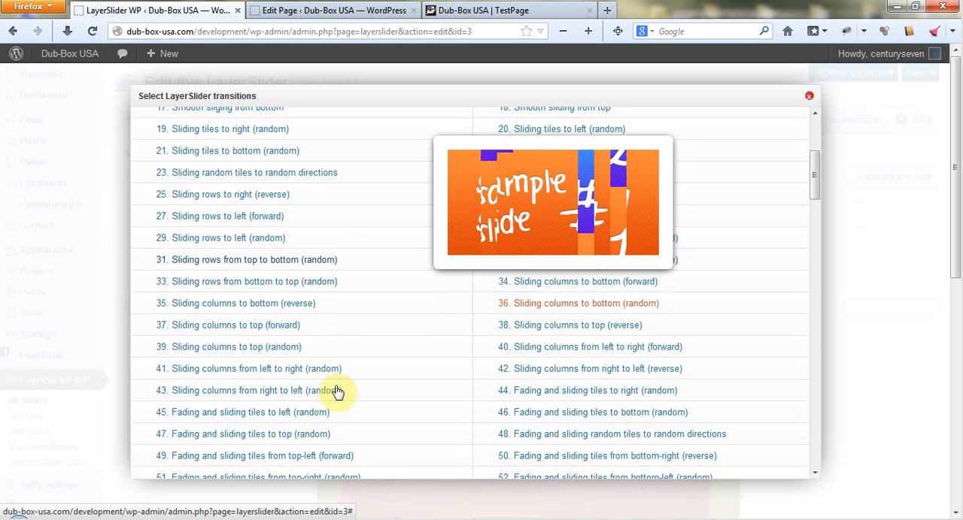
mouse_move(268, 391)
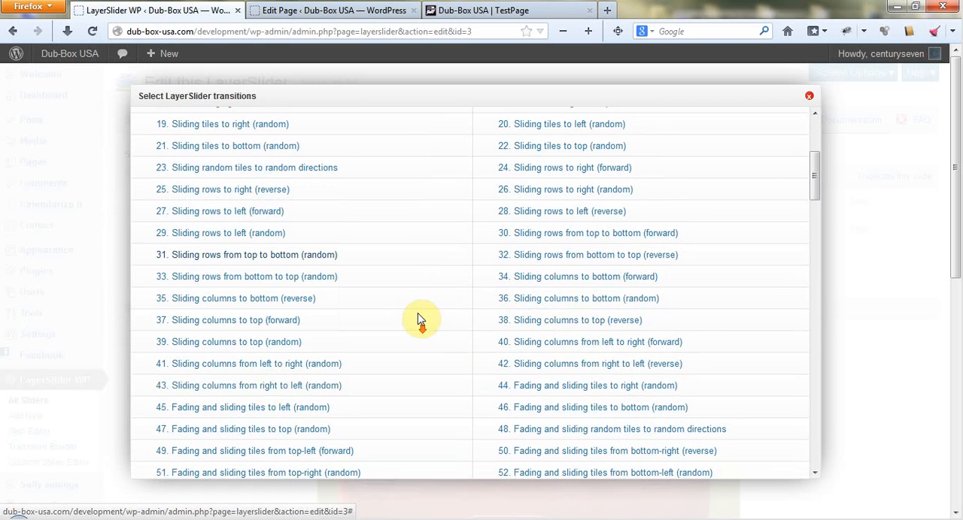
scroll(419, 318, down, 5)
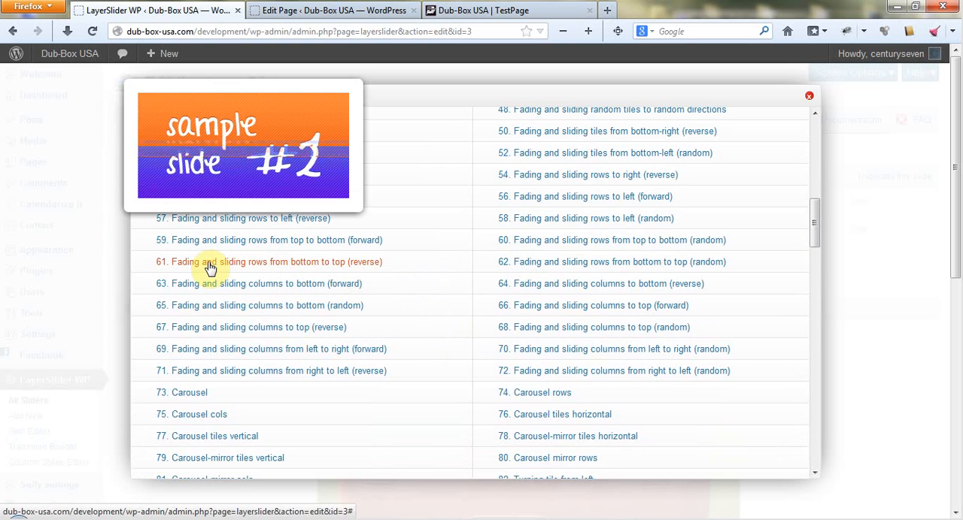
scroll(445, 273, down, 4)
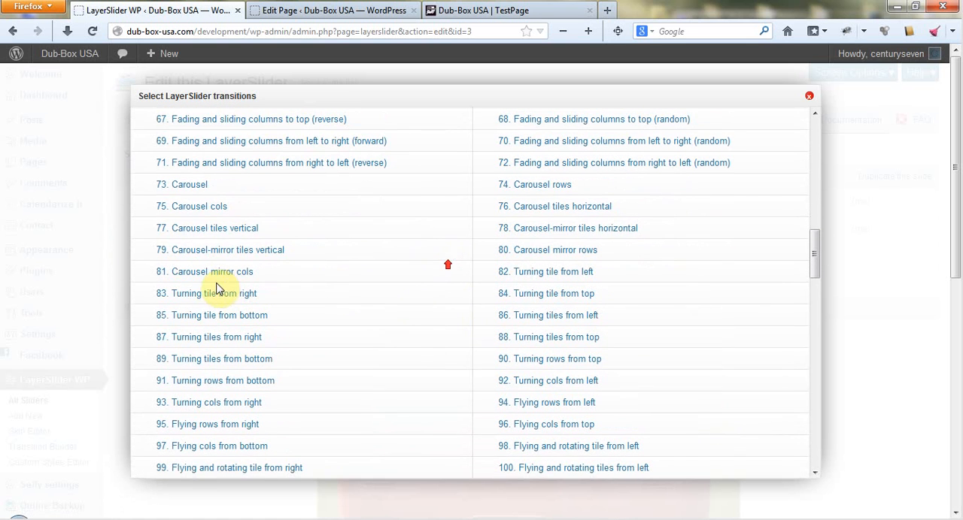
scroll(211, 297, up, 1)
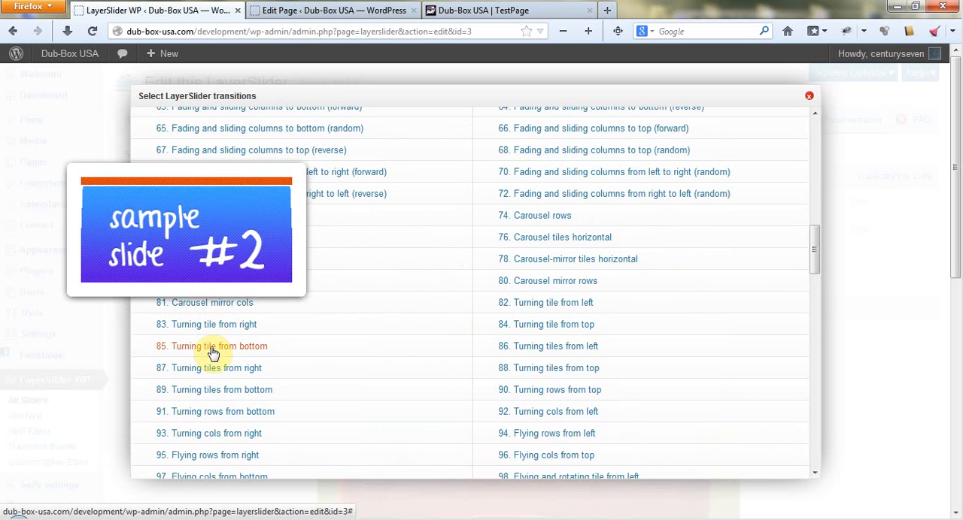
mouse_move(215, 399)
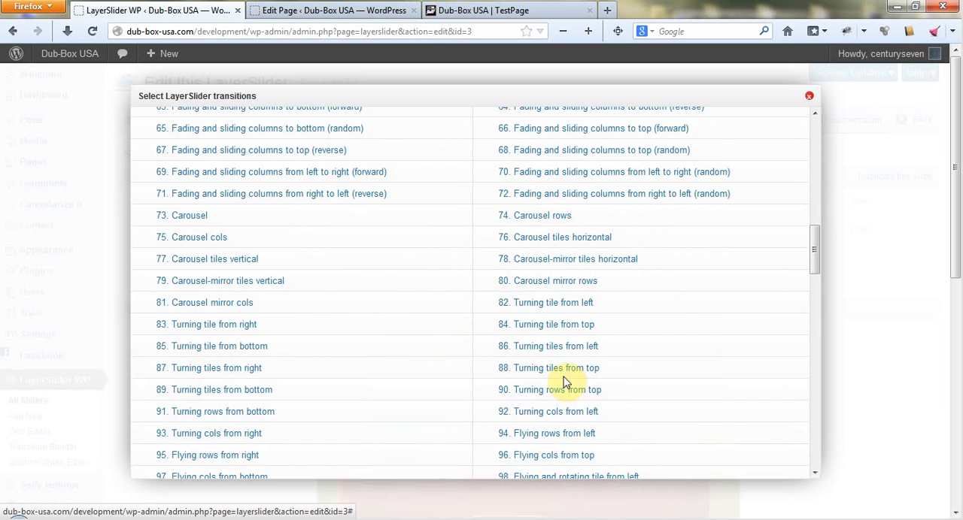
mouse_move(561, 370)
scroll(552, 374, down, 1)
scroll(451, 378, down, 2)
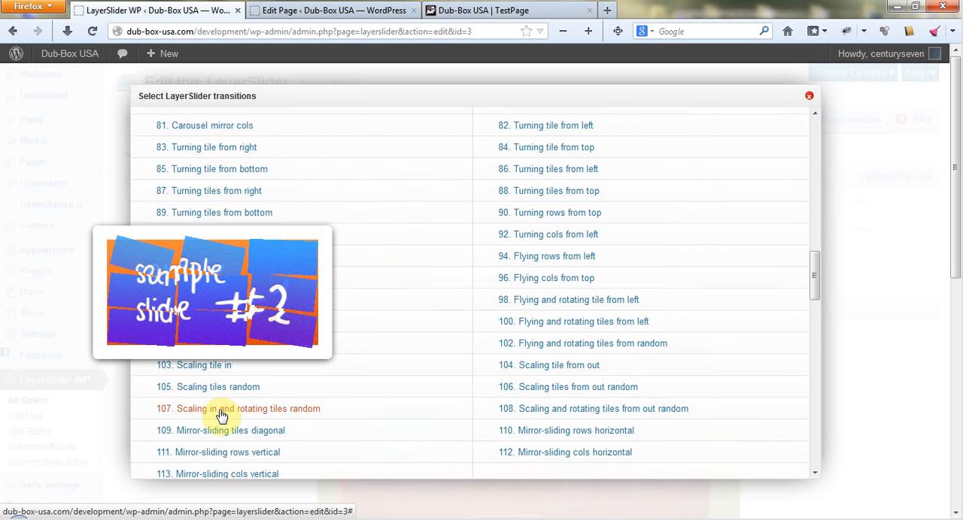
mouse_move(580, 438)
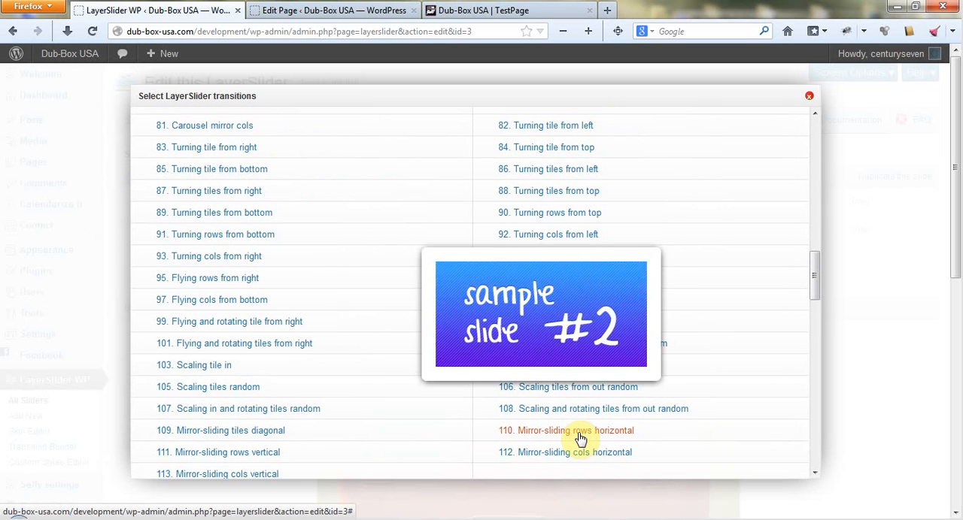
Preview a range of the built-in 3D transitions, including spinning tiles and scaling and spinning rows.
scroll(580, 433, down, 2)
scroll(269, 394, down, 2)
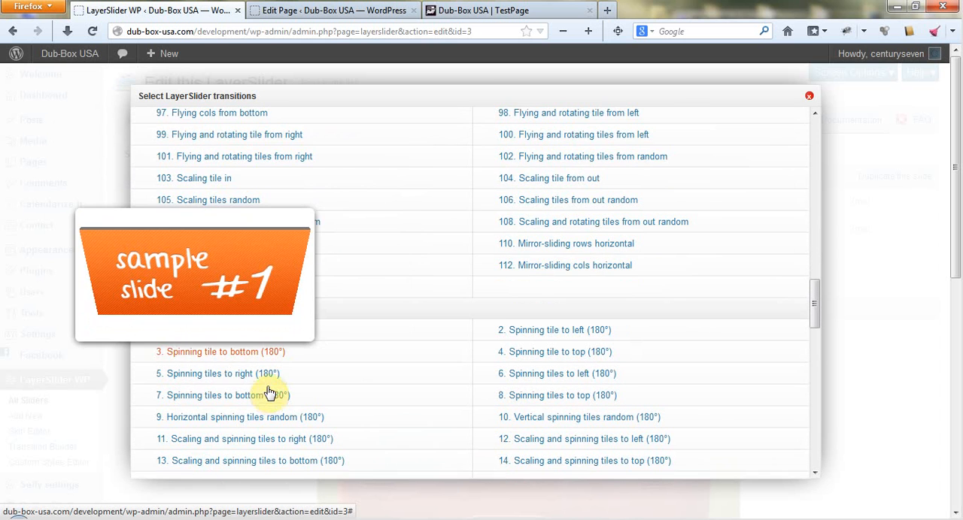
mouse_move(226, 373)
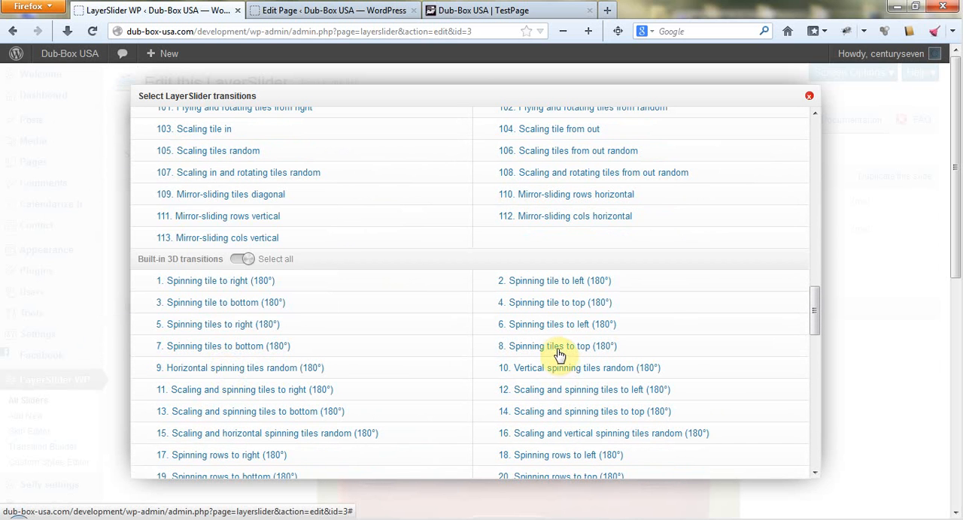
mouse_move(556, 352)
scroll(556, 351, down, 2)
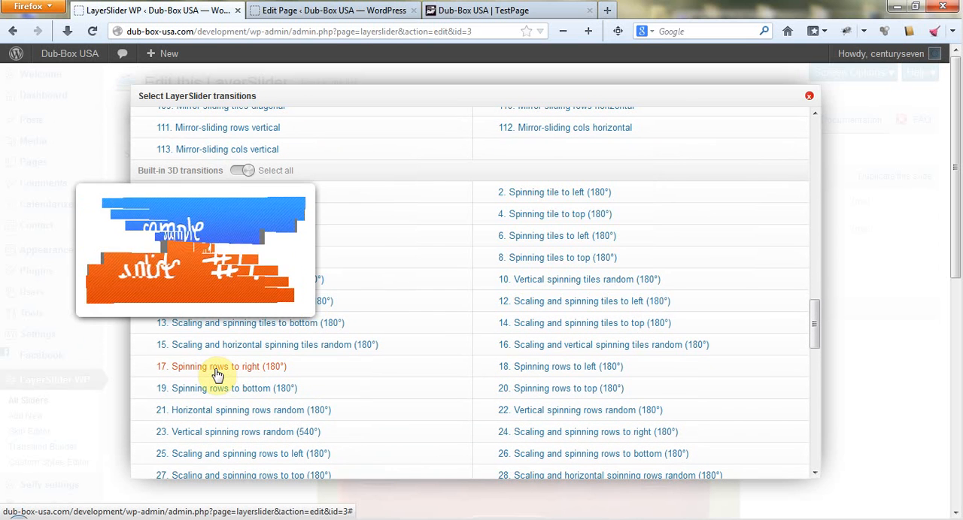
mouse_move(226, 442)
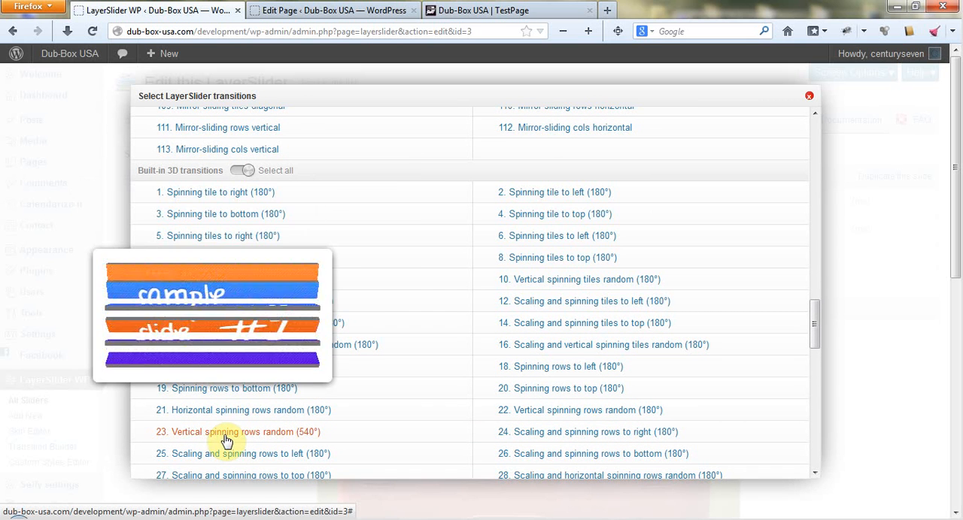
scroll(447, 402, down, 3)
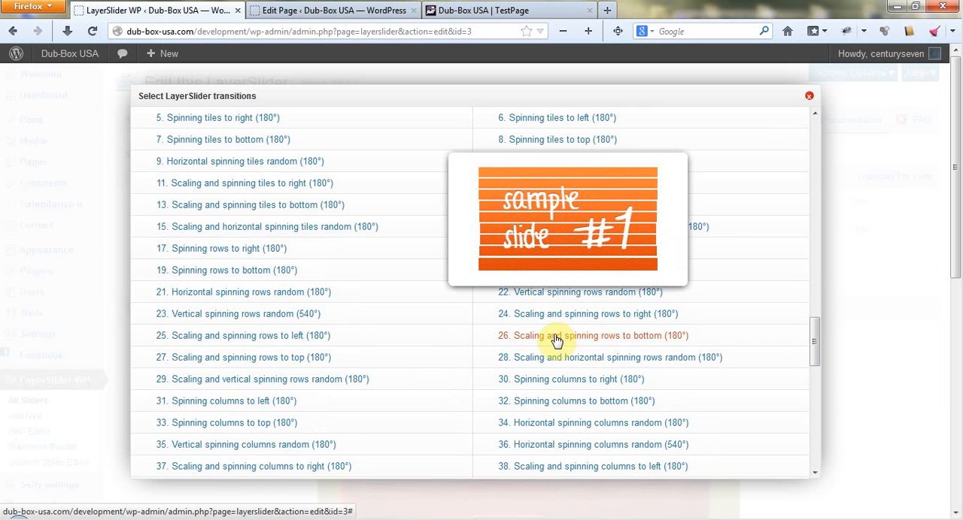
scroll(556, 340, down, 1)
scroll(377, 389, down, 1)
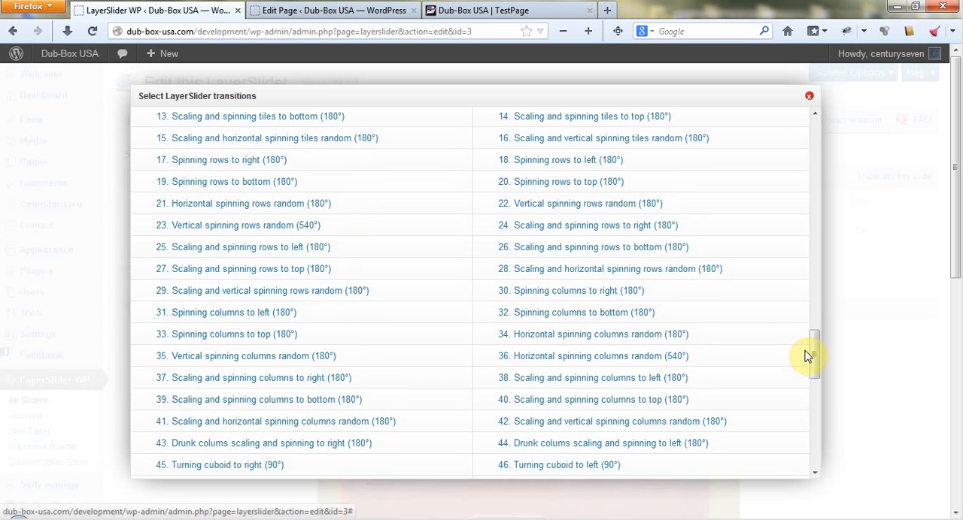
Preview the 3D turning row and column transitions and close the transition selection without choosing any.
drag(812, 358, 814, 409)
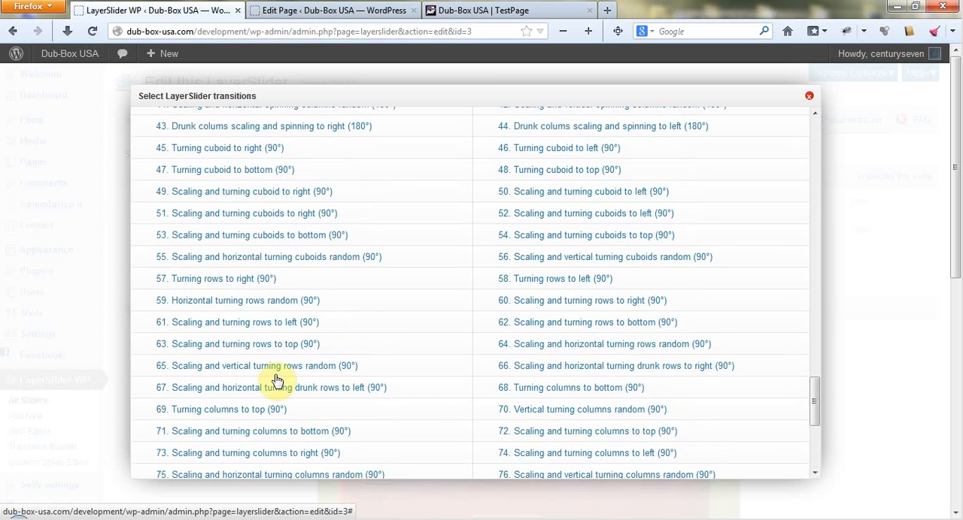
mouse_move(256, 395)
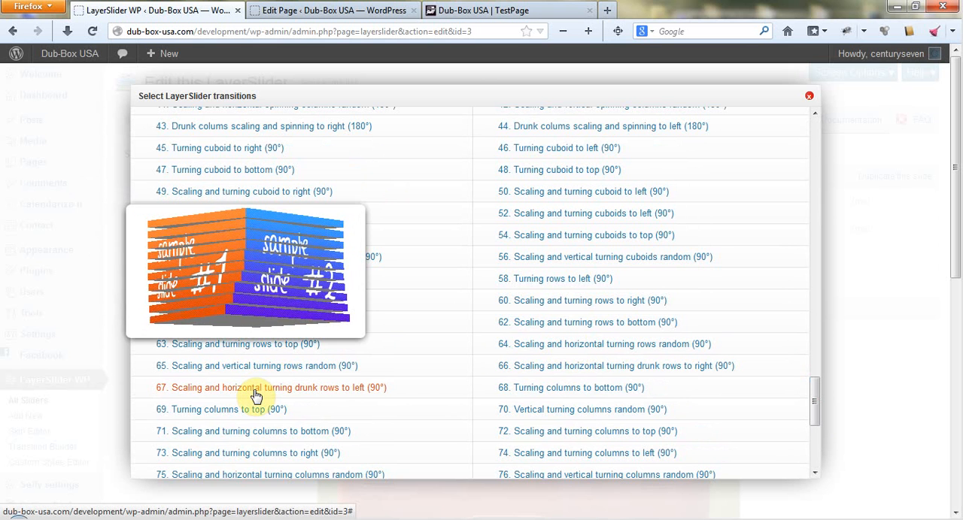
mouse_move(256, 455)
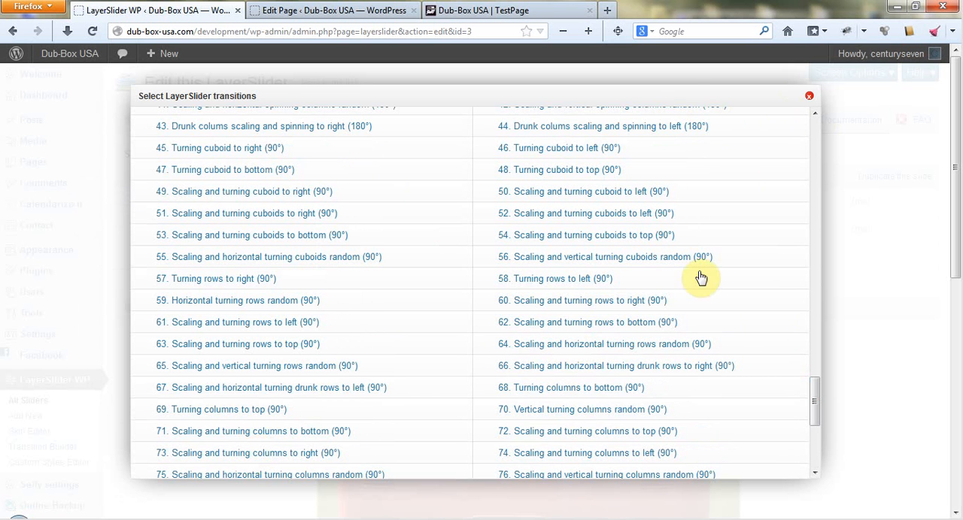
drag(816, 406, 814, 104)
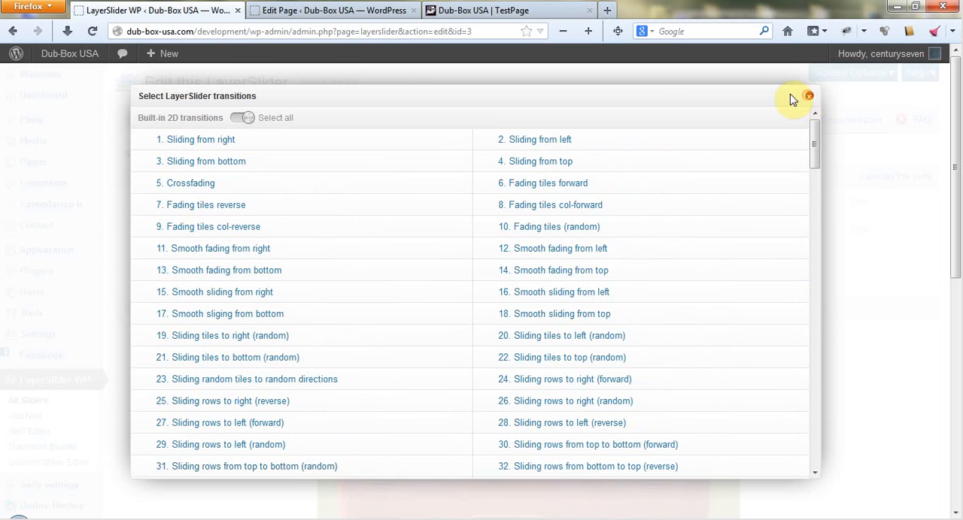
click(807, 97)
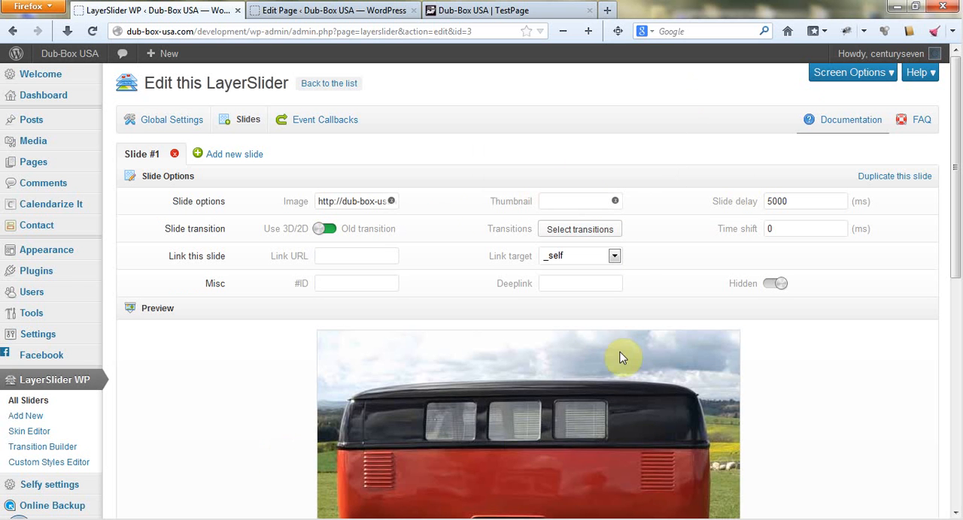
Make layer #1 of slide #1 an H1 heading with the content "Test Heading".
scroll(869, 398, down, 6)
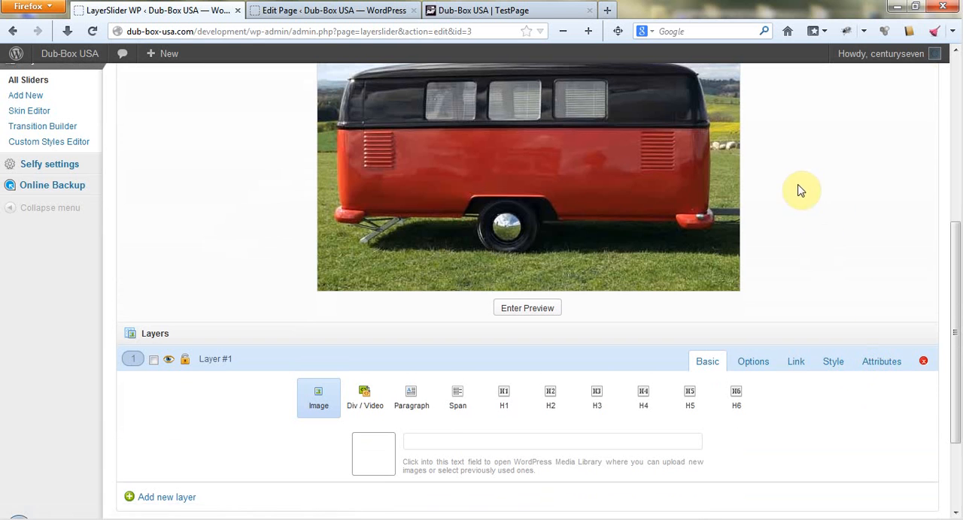
scroll(820, 211, down, 2)
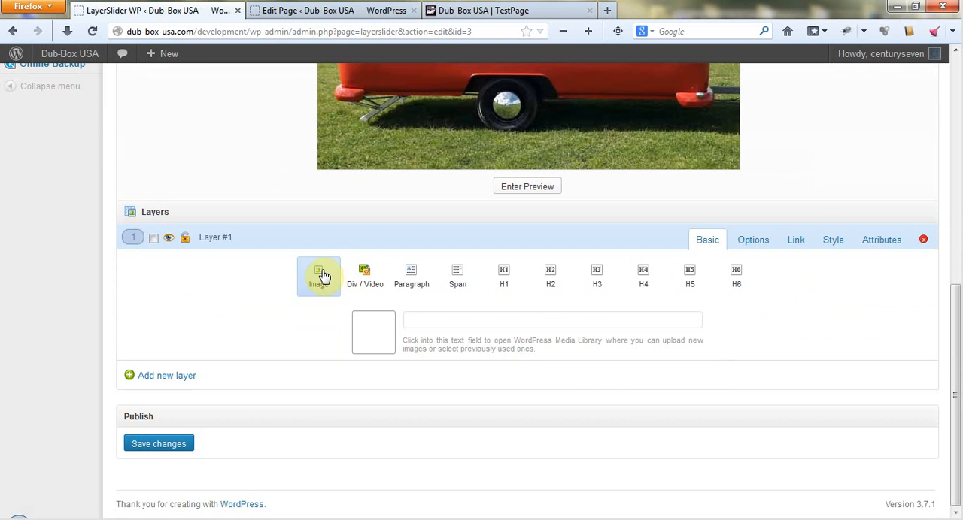
scroll(564, 376, up, 2)
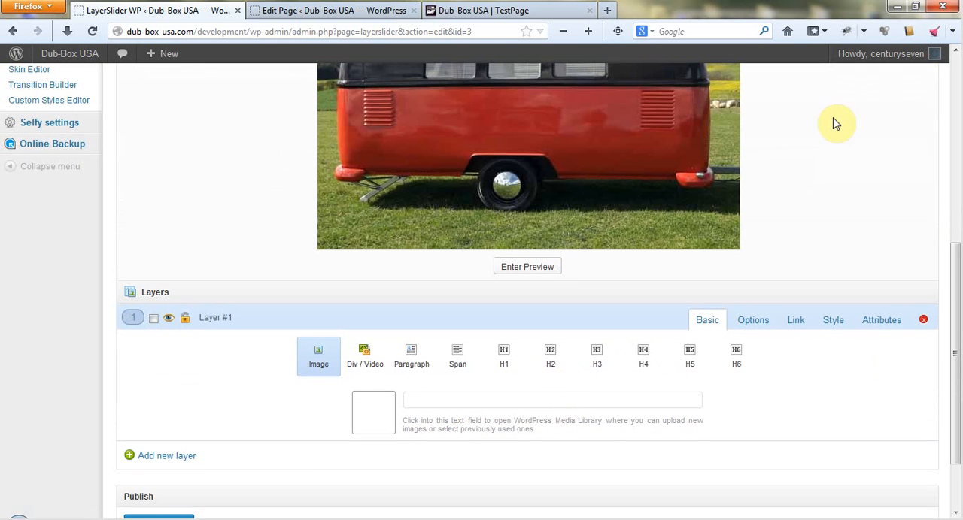
scroll(820, 158, up, 2)
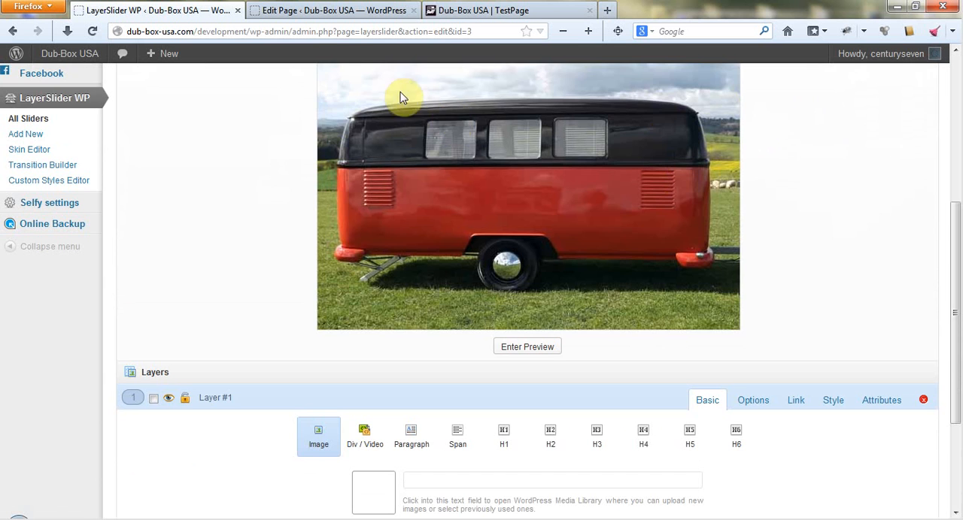
scroll(752, 267, down, 4)
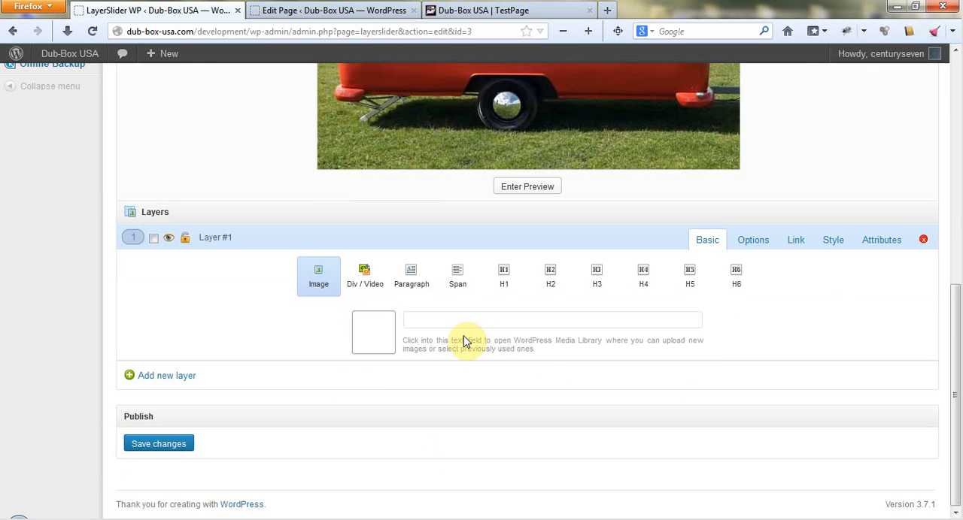
scroll(812, 180, up, 2)
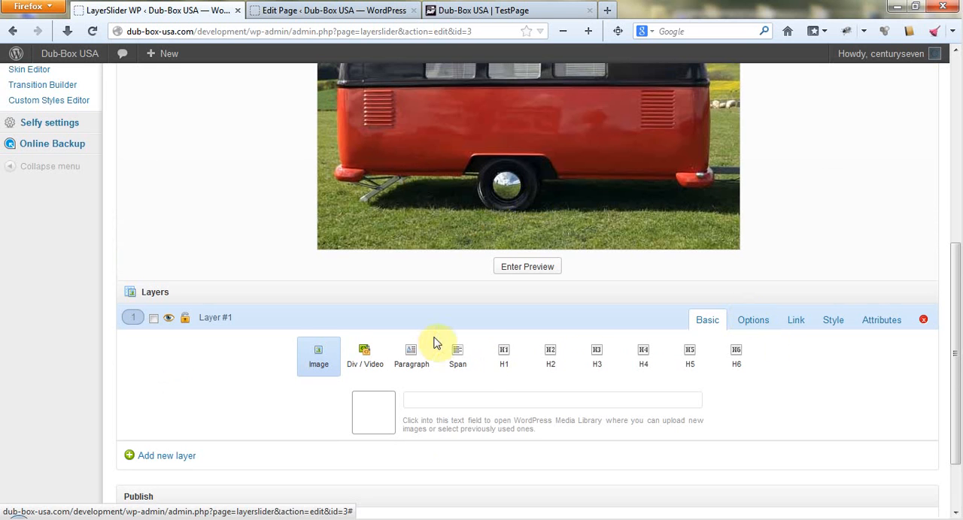
click(504, 359)
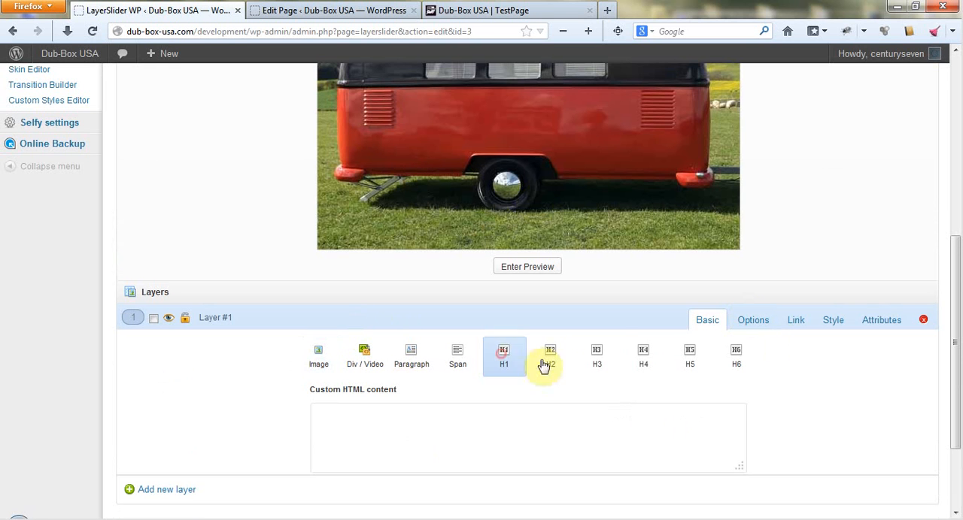
click(517, 446)
click(157, 408)
scroll(192, 317, down, 2)
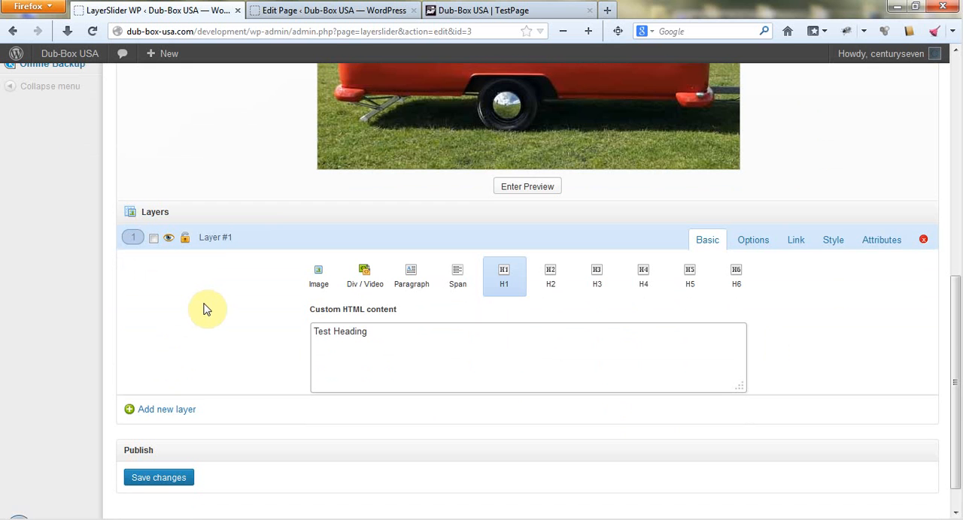
Move the heading in the slide preview down onto the grass, just below the trailer's wheel.
scroll(828, 356, up, 6)
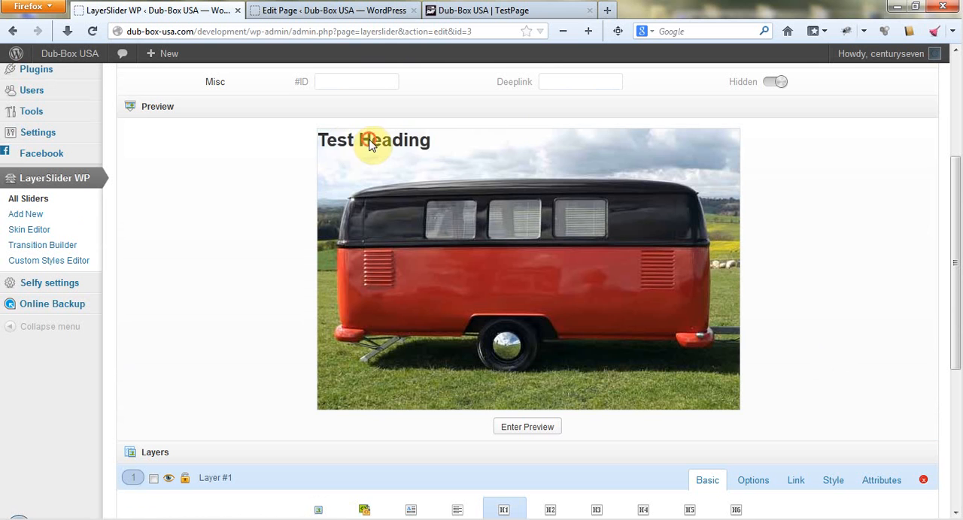
drag(369, 145, 465, 260)
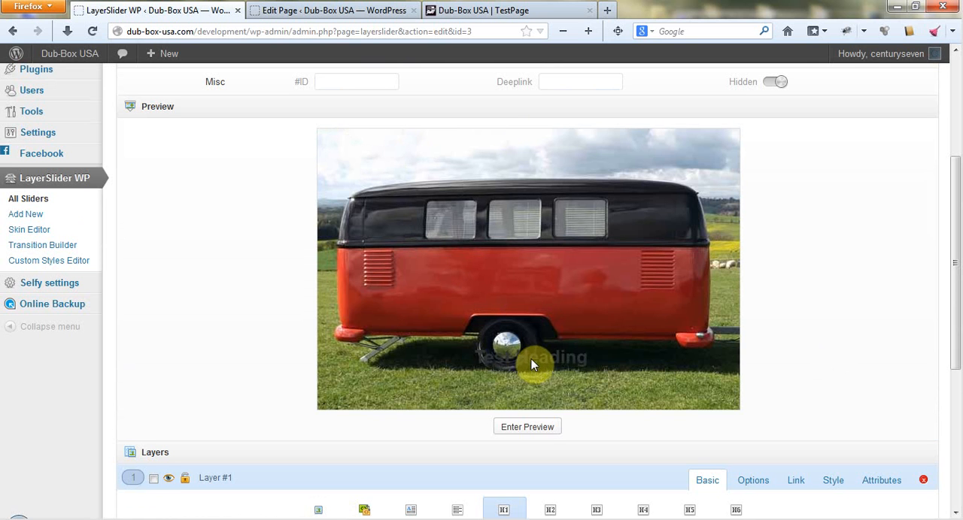
drag(531, 359, 522, 372)
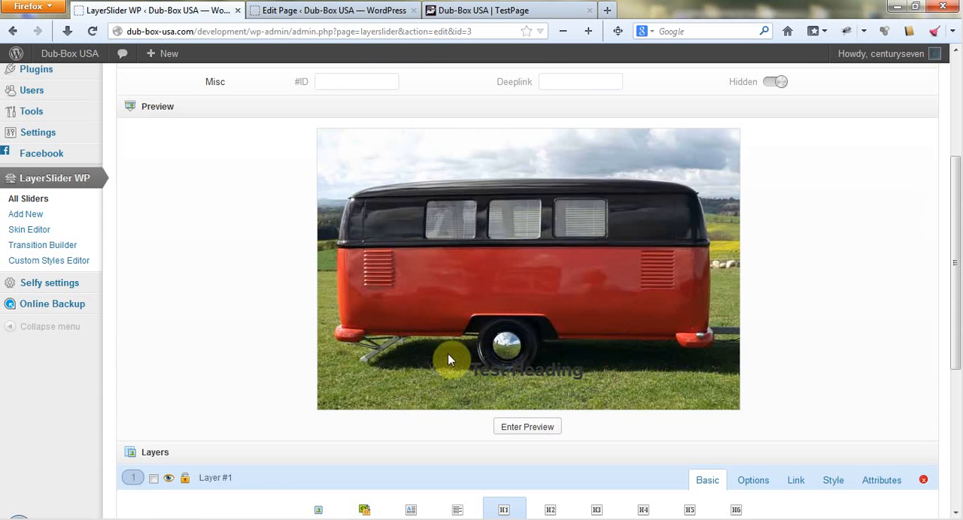
Set the transition-in type of layer #1 to Top (Slide from top).
scroll(907, 276, down, 3)
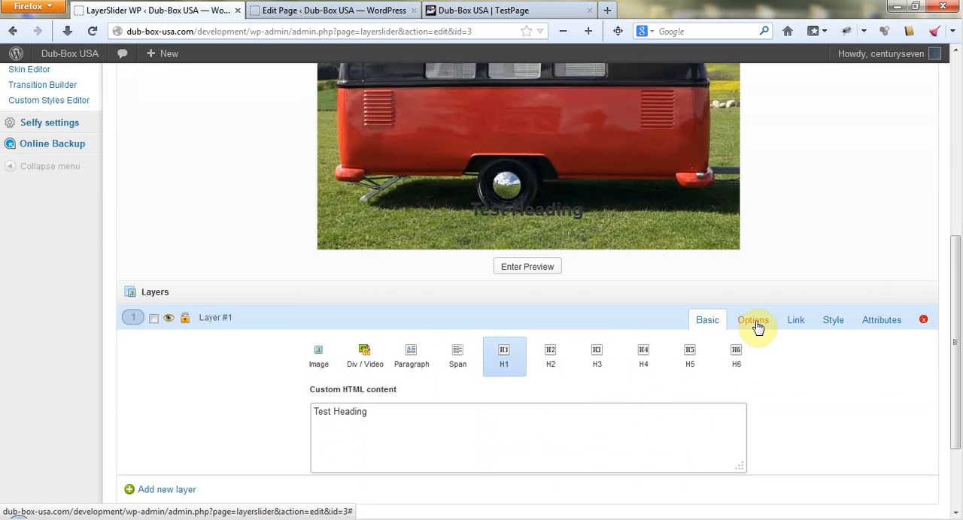
click(754, 321)
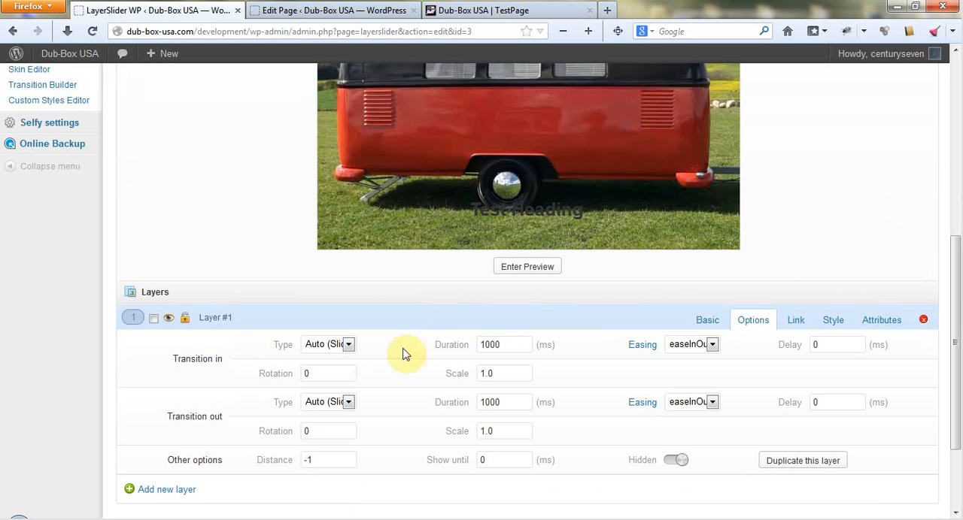
click(349, 345)
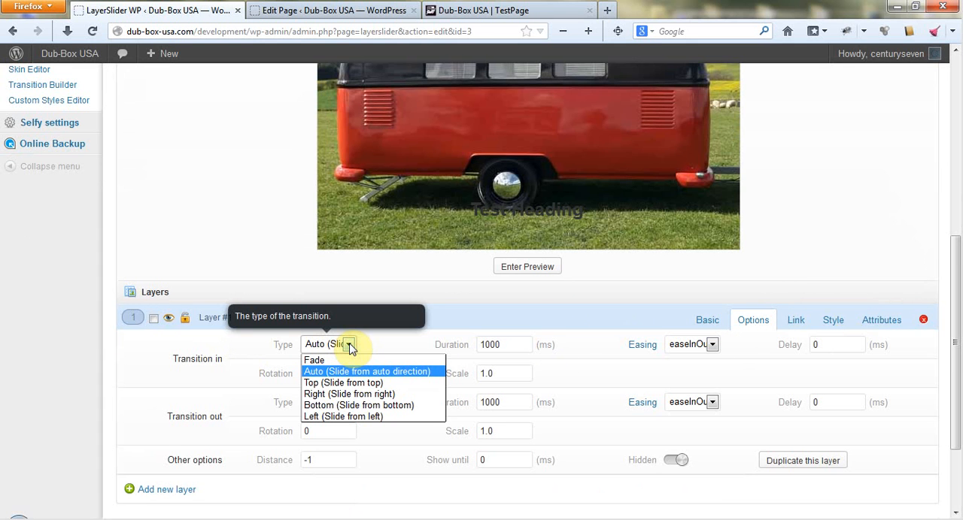
click(352, 385)
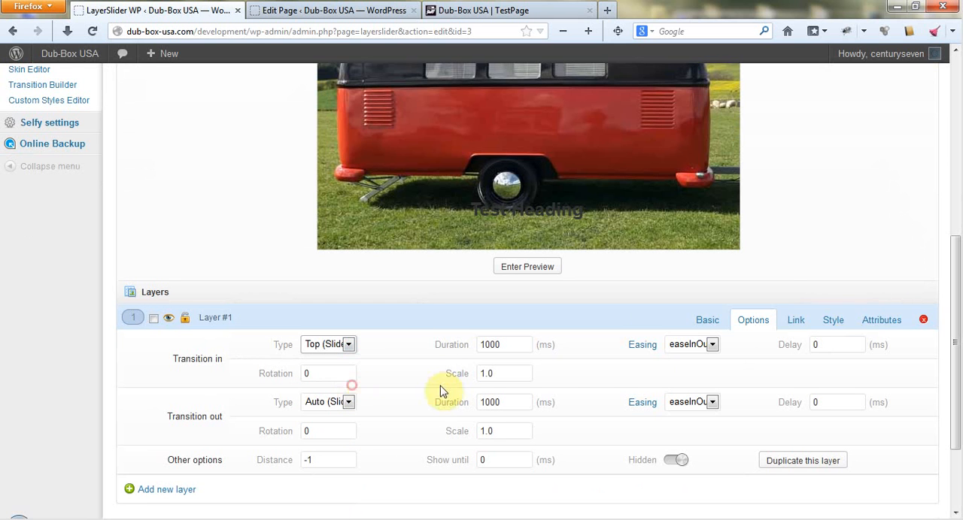
Set the transition-in easing of layer #1 to easeInOutBack.
click(711, 346)
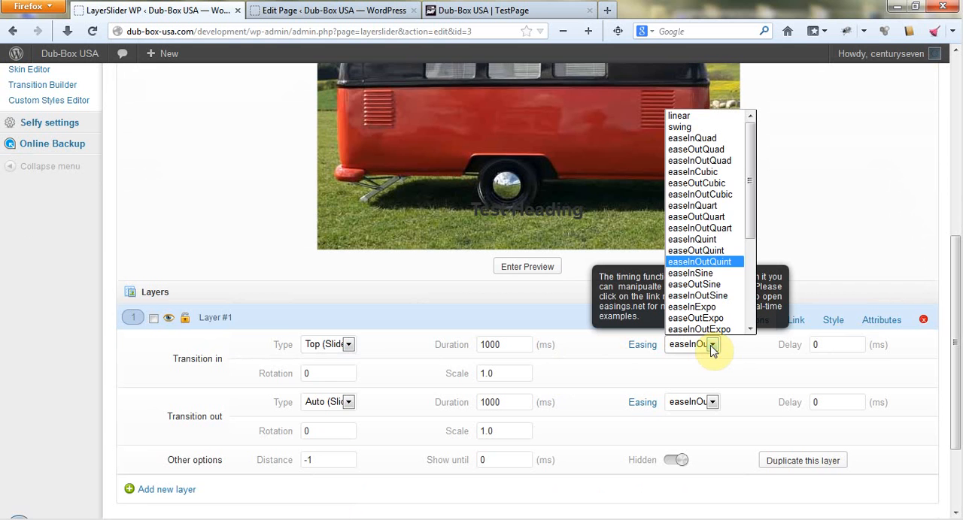
click(711, 346)
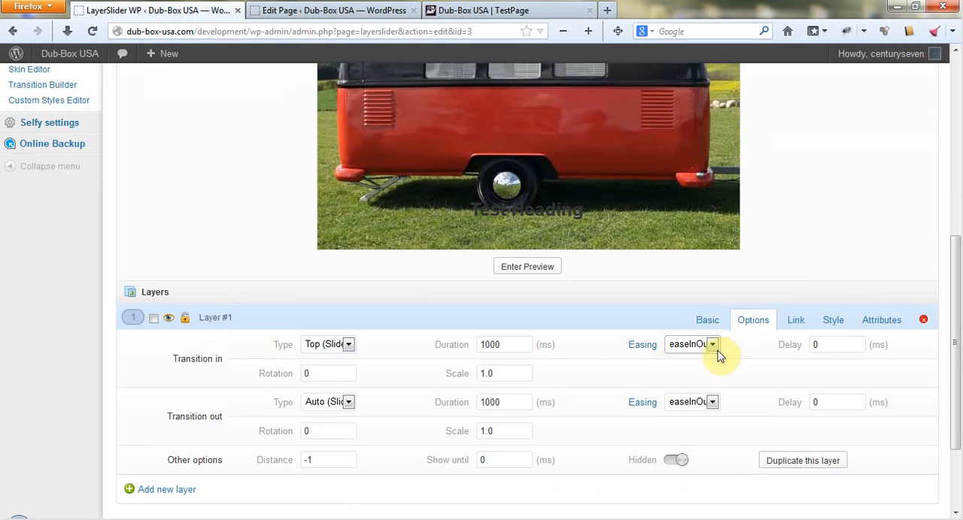
click(712, 346)
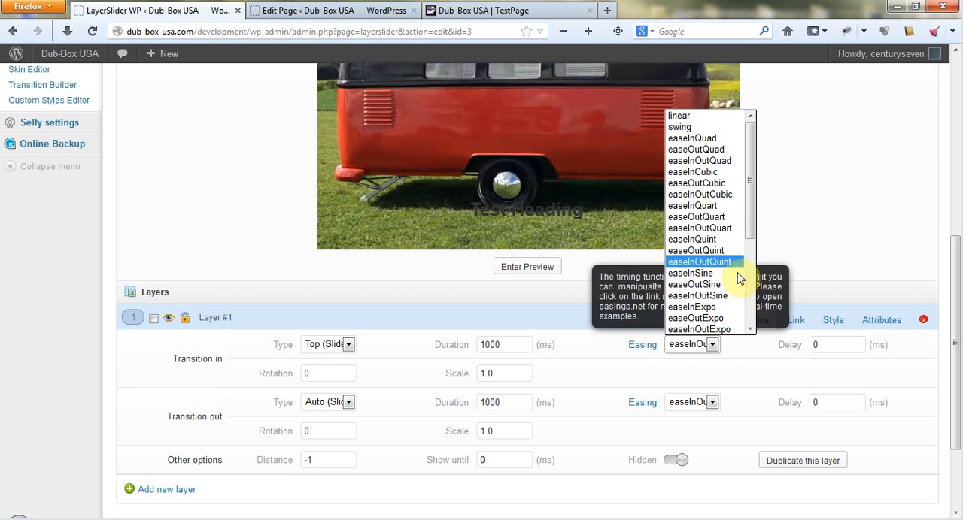
drag(747, 221, 752, 324)
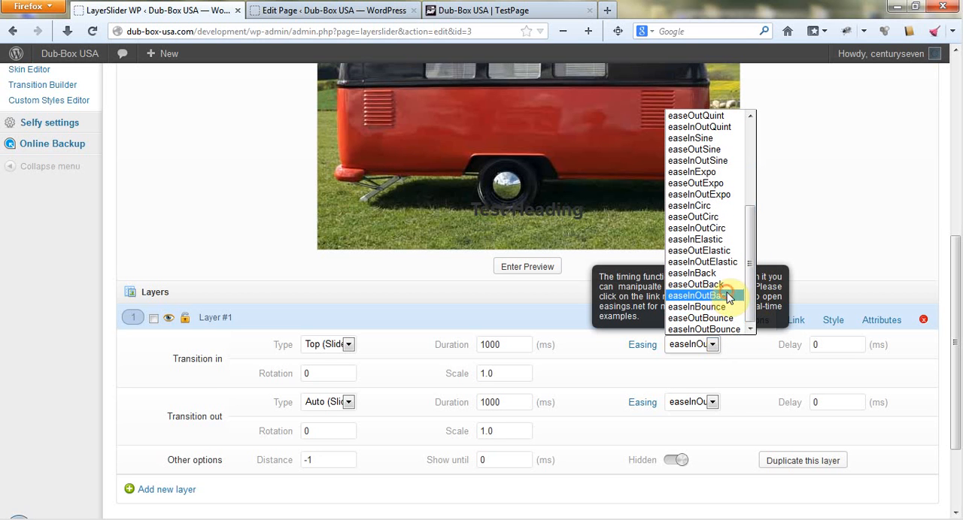
click(728, 297)
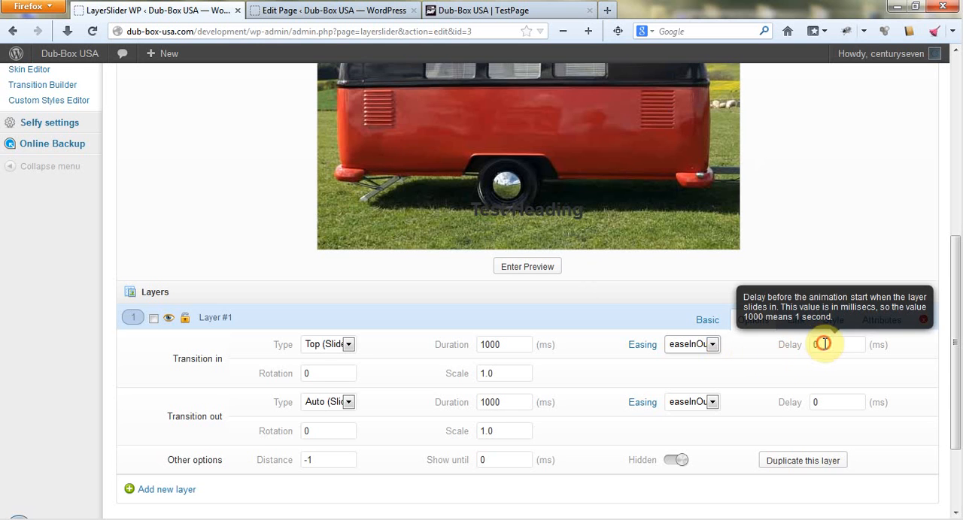
Set the transition-in delay of layer #1 to 1000 ms.
double_click(822, 344)
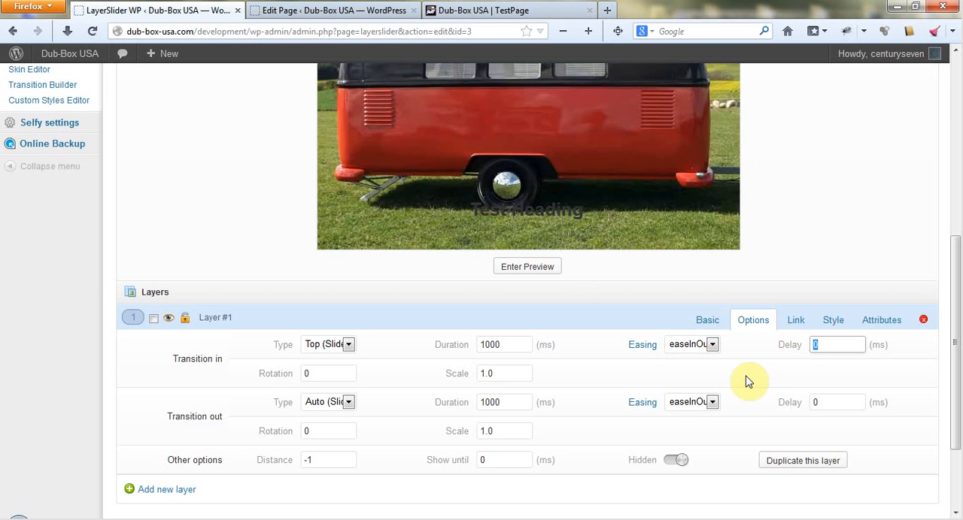
text(1000)
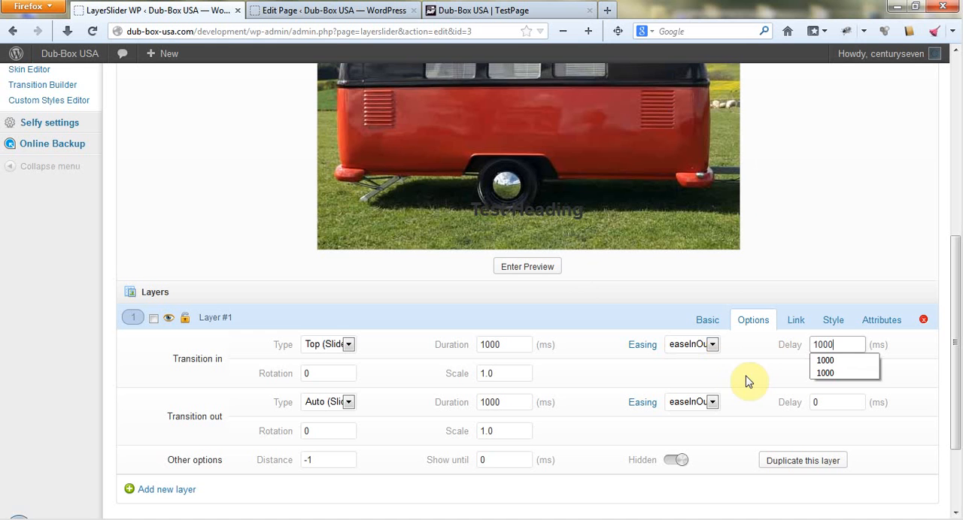
click(886, 165)
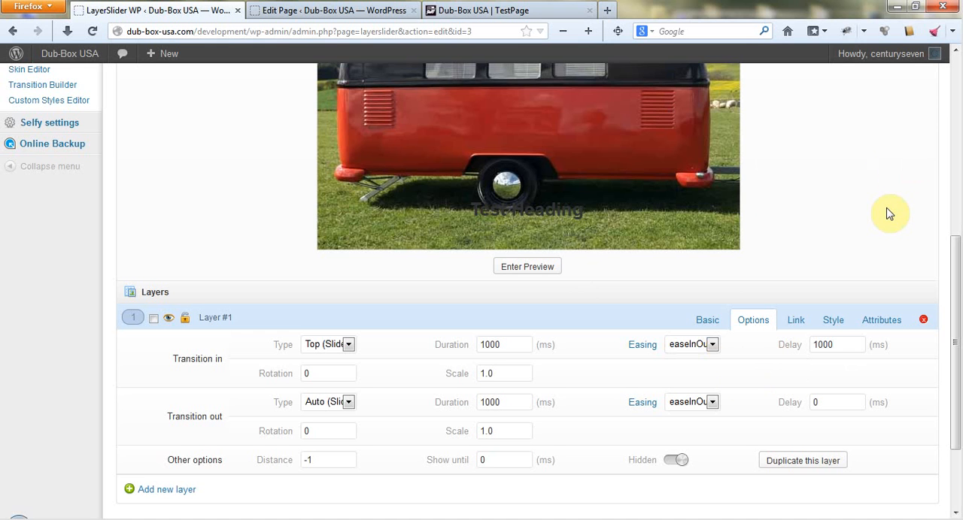
scroll(888, 210, down, 3)
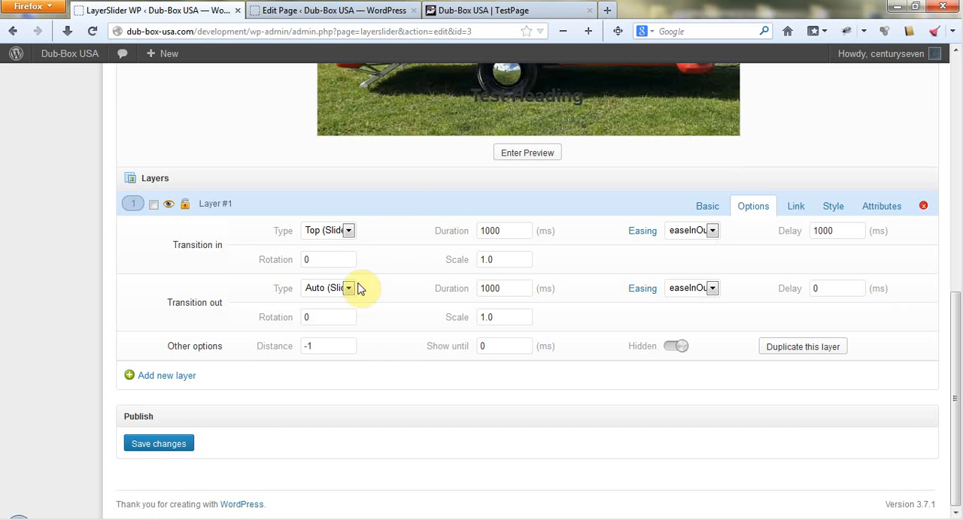
Set the transition-out type of layer #1 to Bottom (Slide to bottom).
click(348, 231)
click(348, 233)
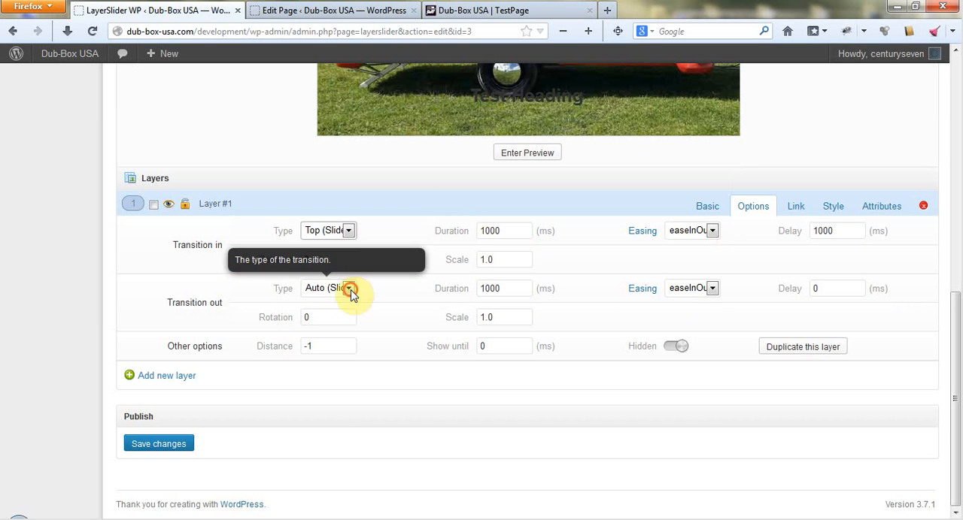
click(349, 290)
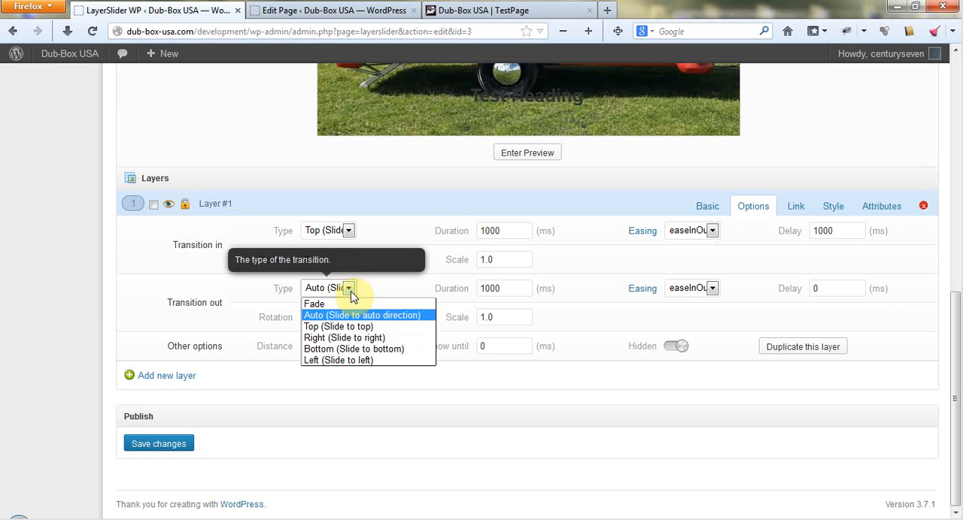
click(349, 349)
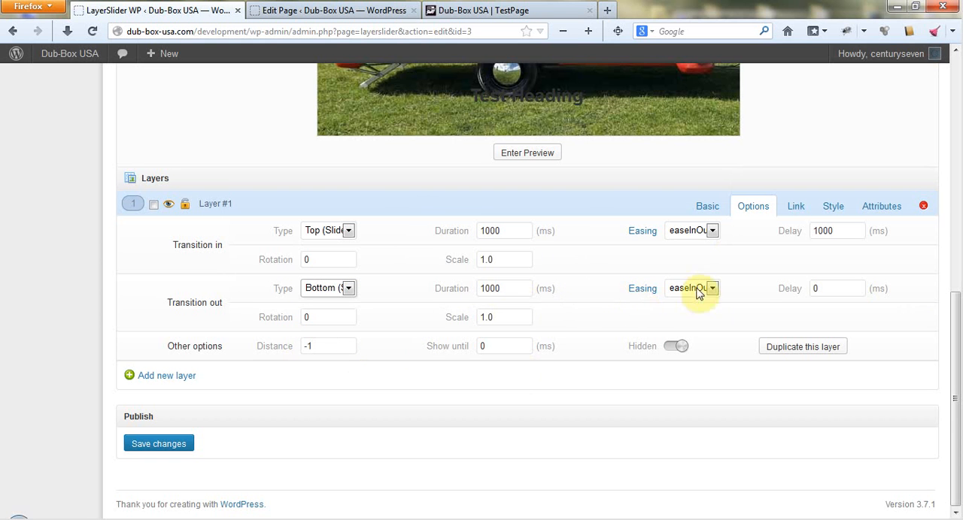
Set the transition-out delay of layer #1 to 500 ms and save the slider.
double_click(828, 289)
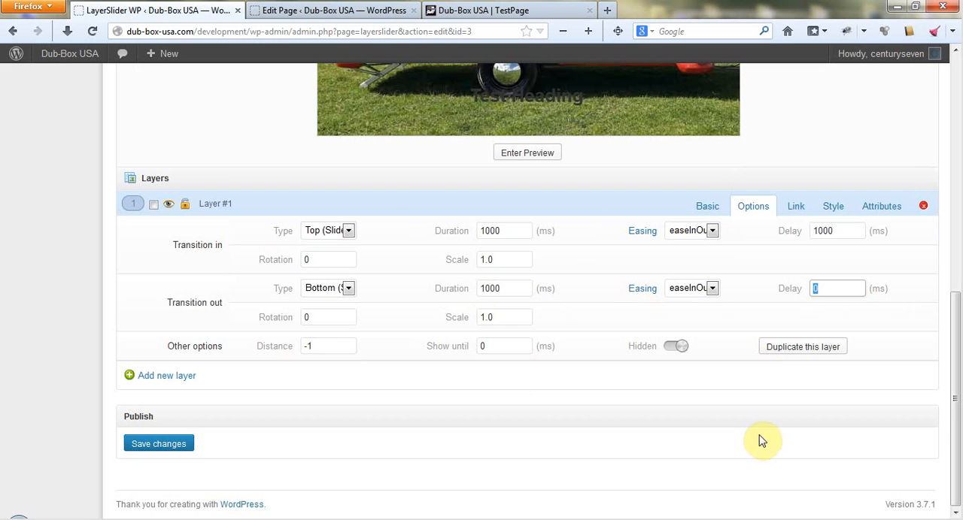
text(500)
click(688, 389)
click(153, 447)
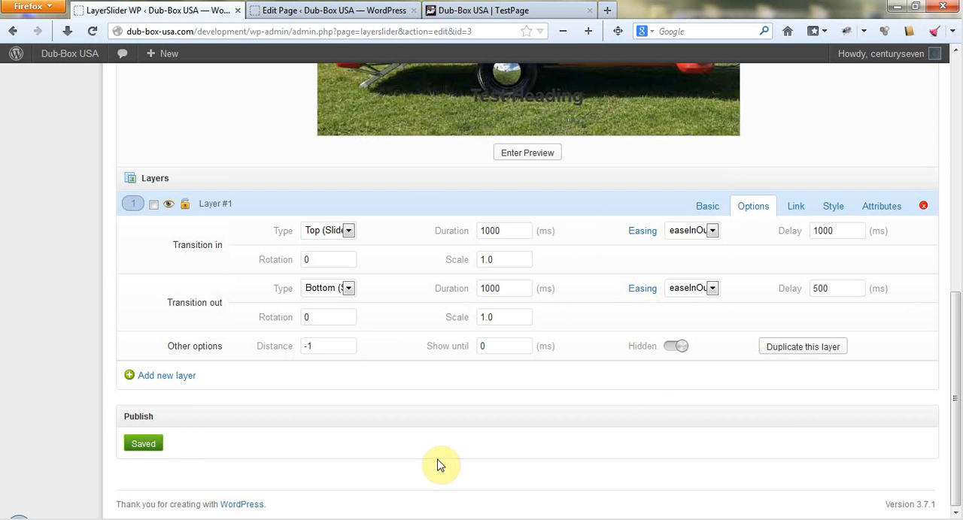
Return to the list of all sliders and copy the Example Slider's shortcode, [layerslider id="3"].
click(707, 206)
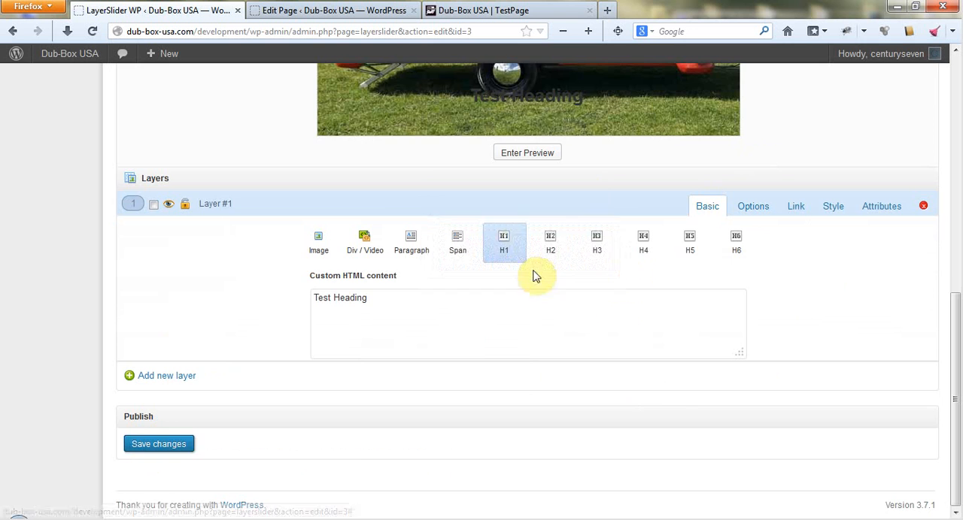
scroll(549, 375, up, 5)
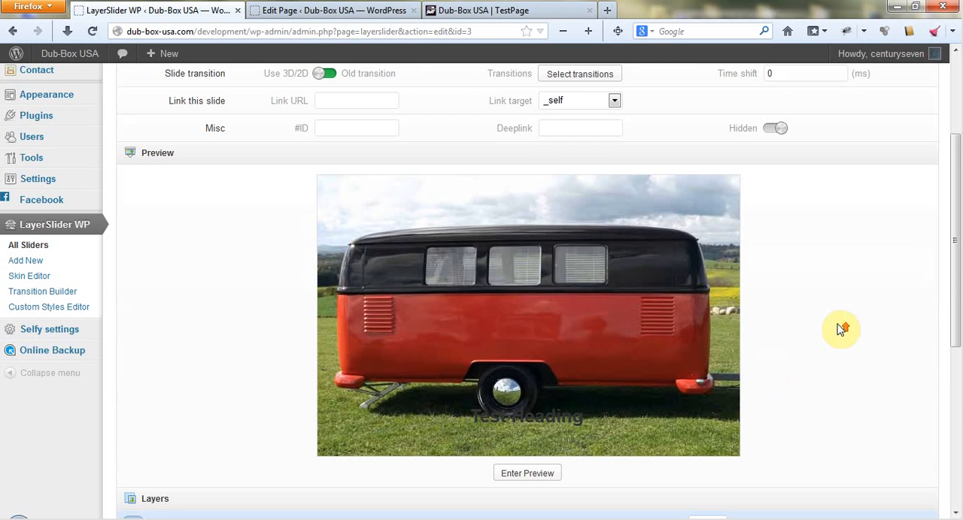
scroll(840, 328, up, 3)
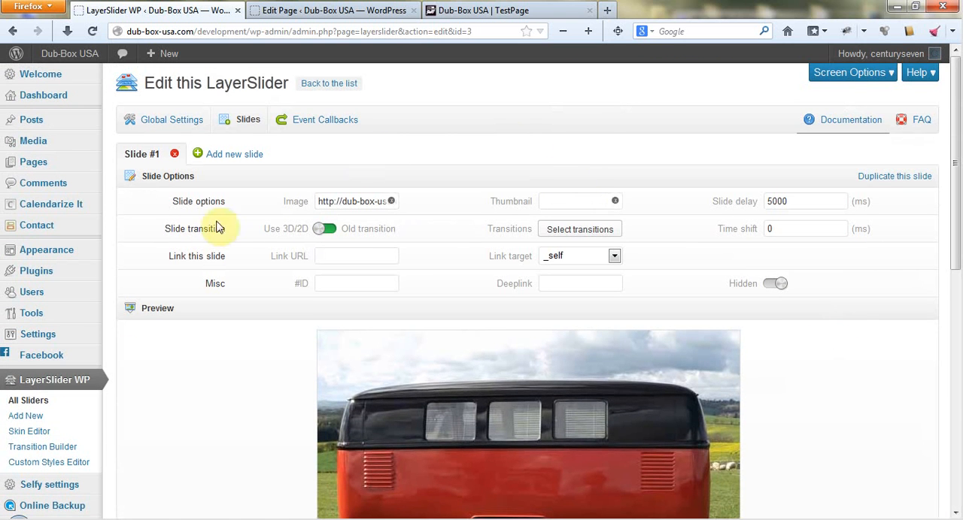
click(27, 399)
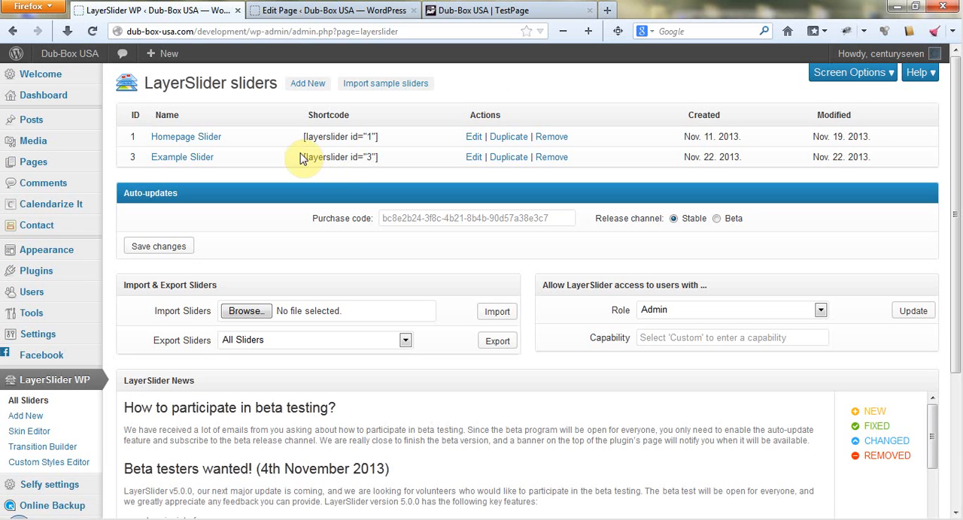
drag(300, 156, 379, 159)
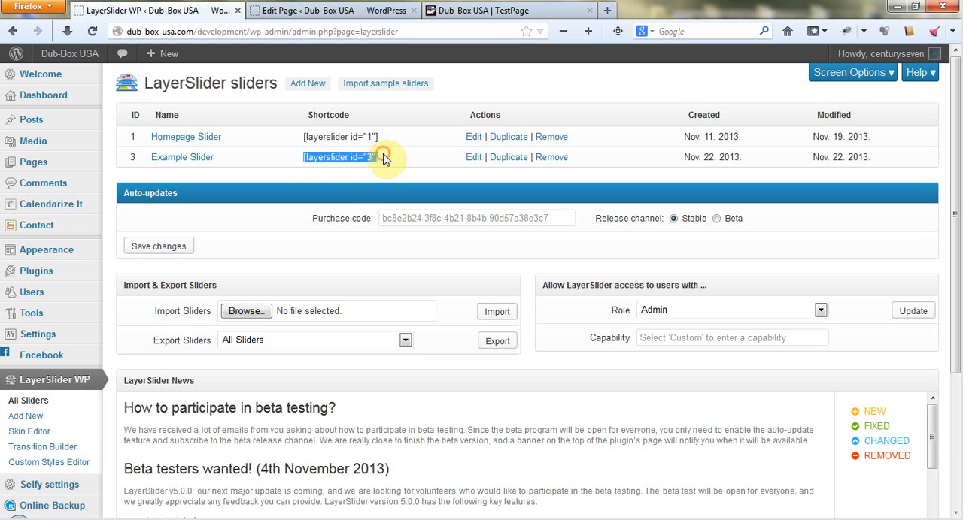
right_click(348, 157)
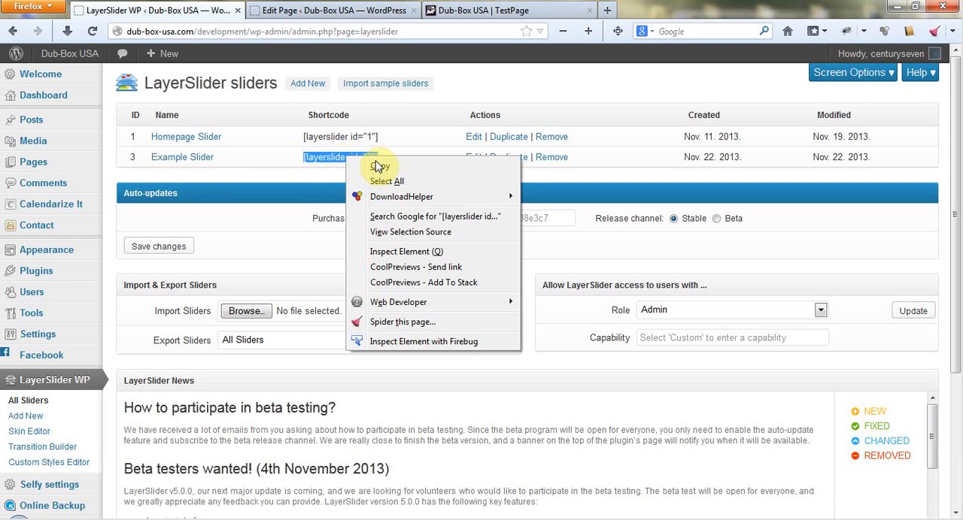
click(380, 166)
Paste the shortcode into TestPage's content, remove the leading blank space and update the page.
click(299, 9)
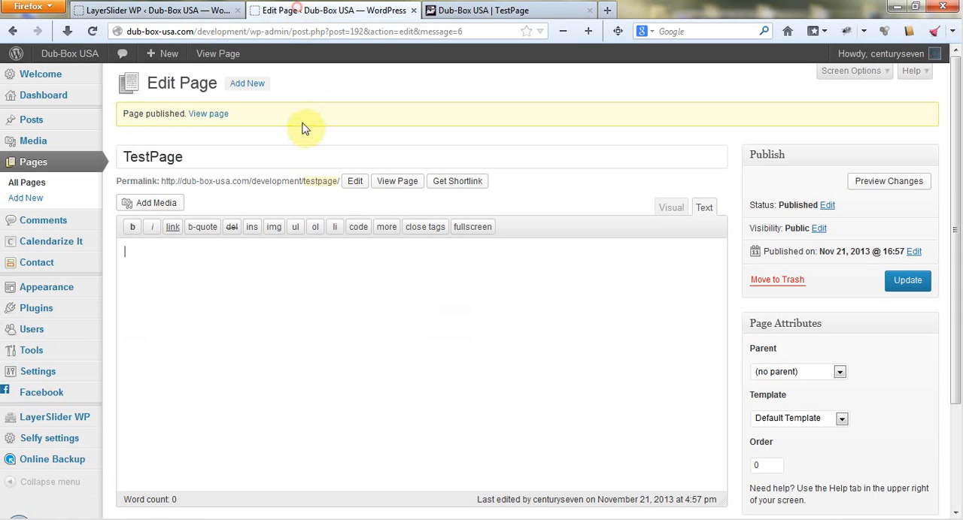
right_click(267, 293)
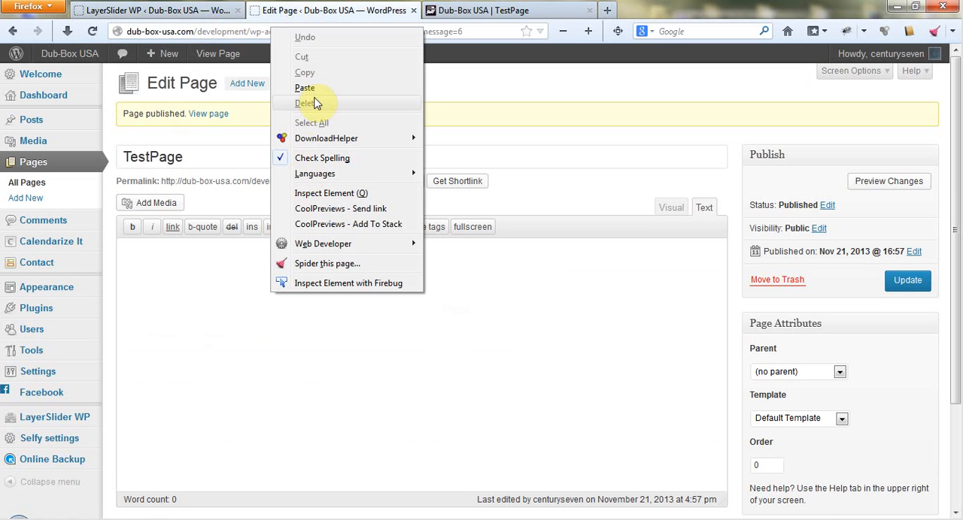
click(305, 88)
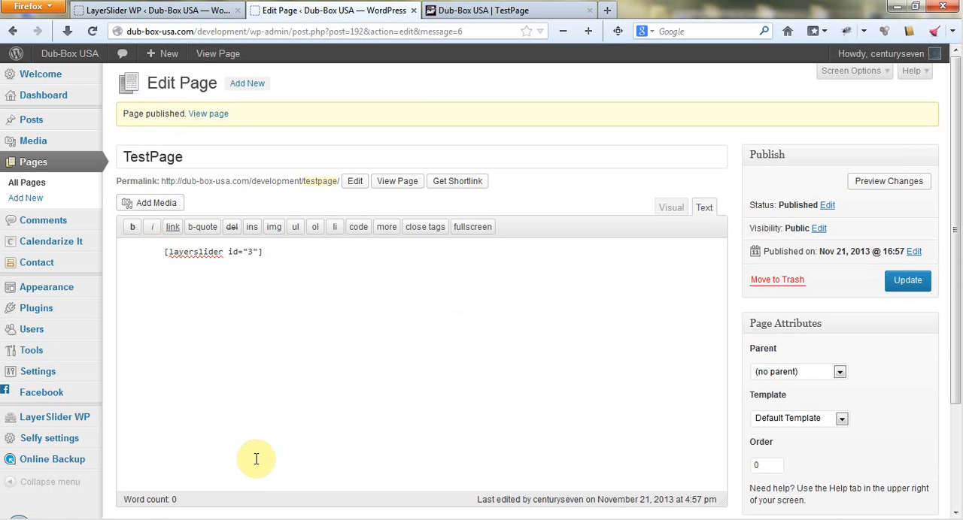
key(BackSpace)
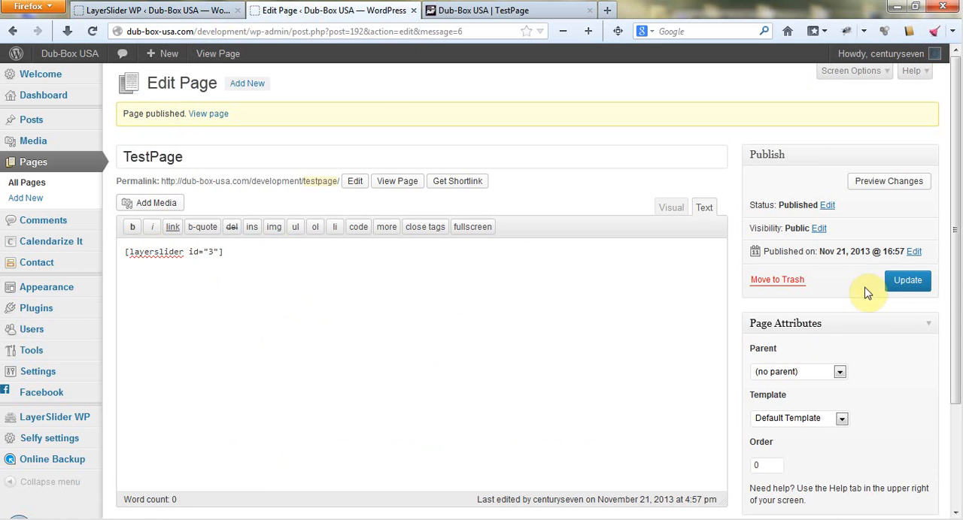
click(899, 283)
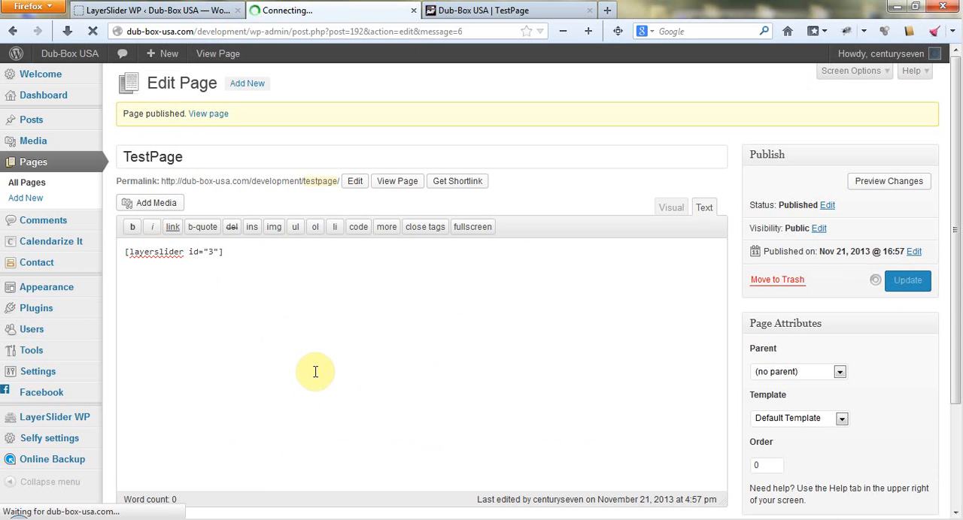
View the published TestPage and examine how the slider image and its heading are displayed.
click(392, 185)
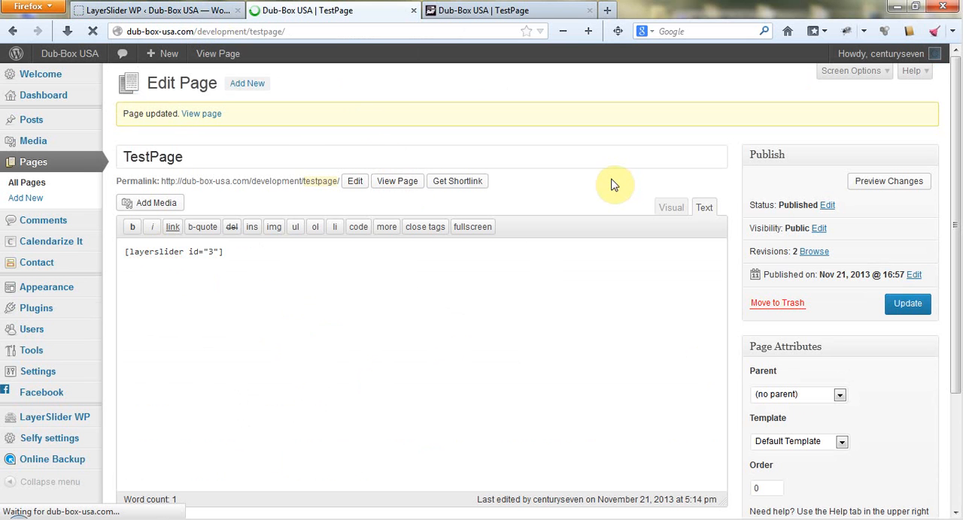
scroll(611, 184, down, 3)
scroll(614, 185, down, 8)
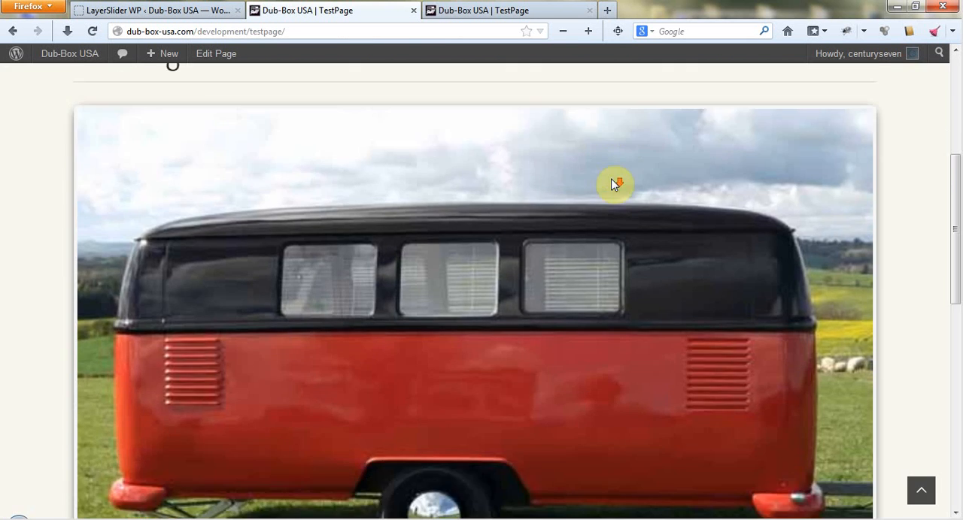
scroll(838, 198, up, 2)
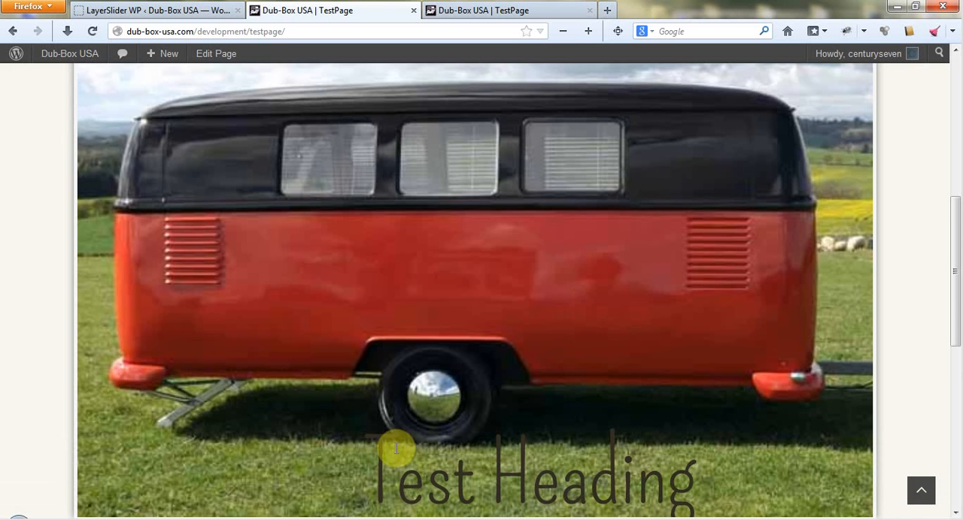
scroll(615, 419, down, 2)
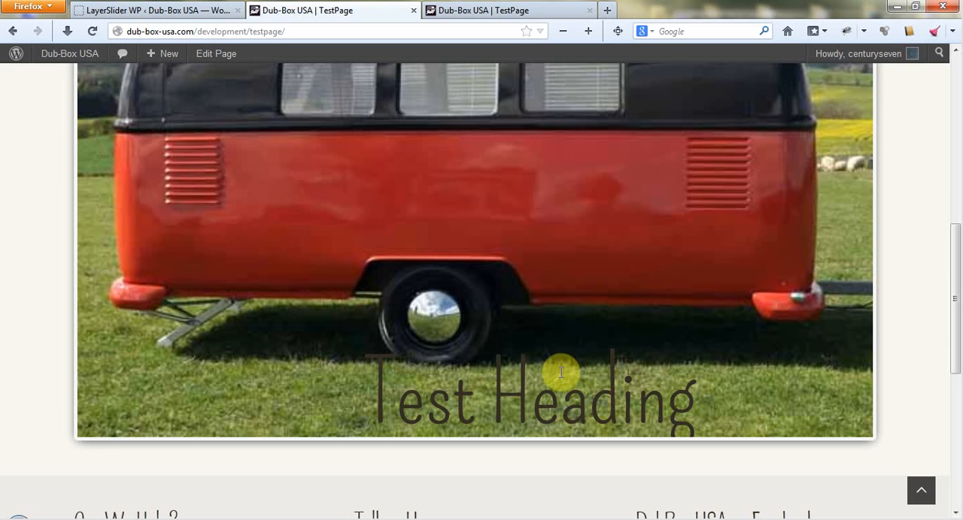
Reopen the Example Slider, move the heading in the slide preview up over the trailer's wheel, and save the slider.
click(179, 11)
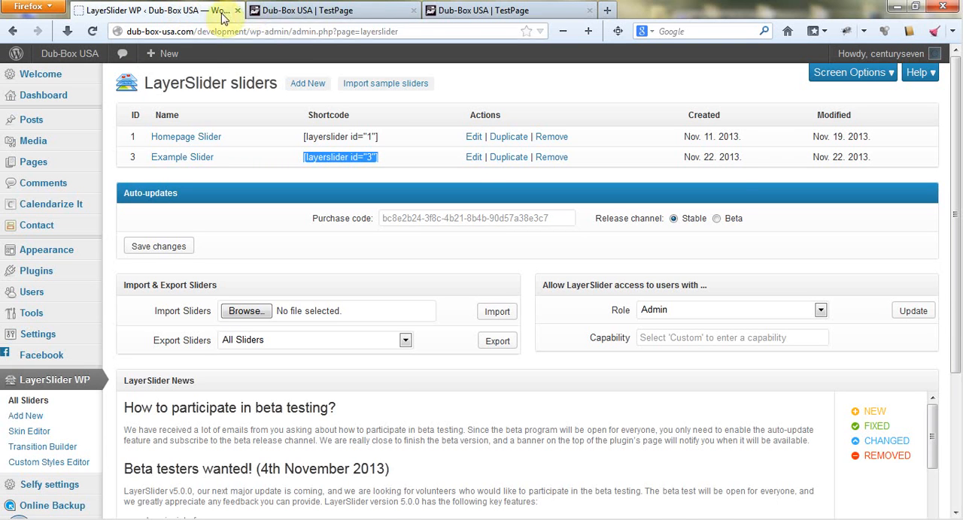
click(271, 10)
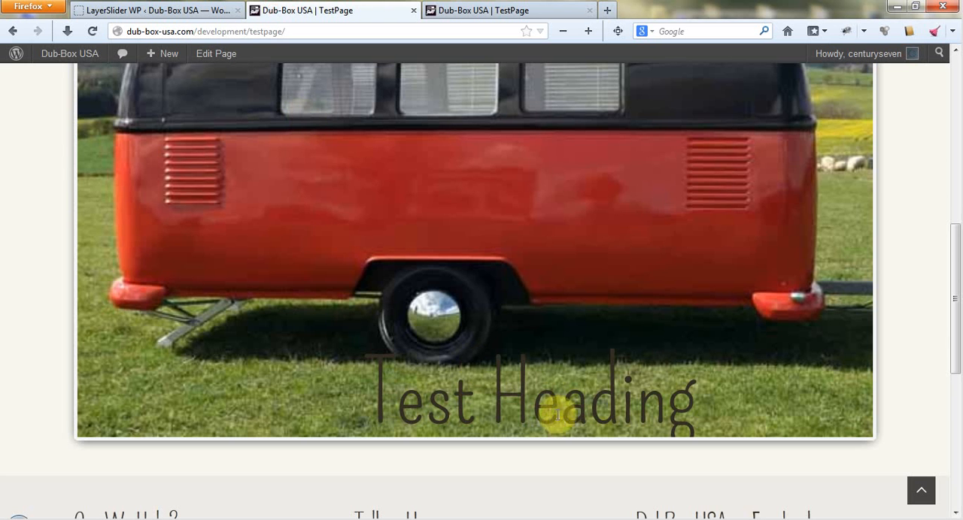
click(148, 11)
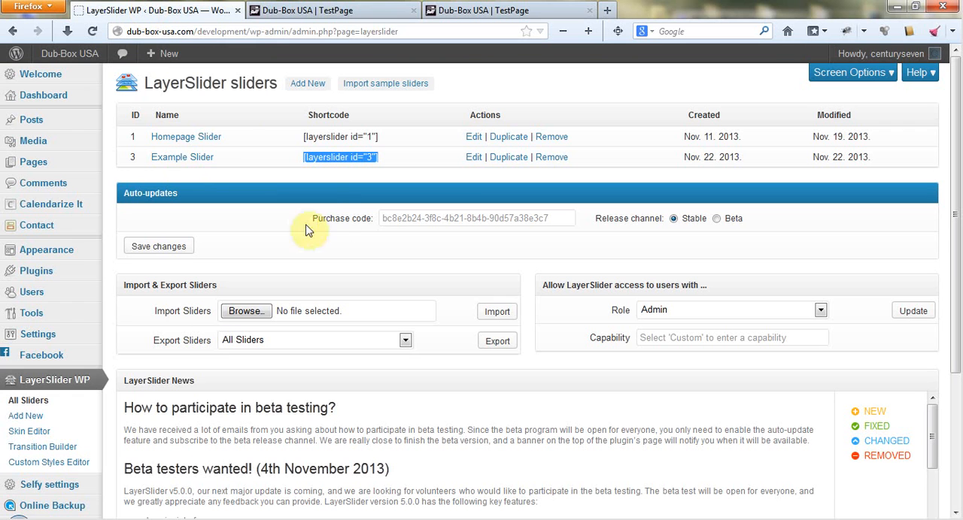
click(198, 157)
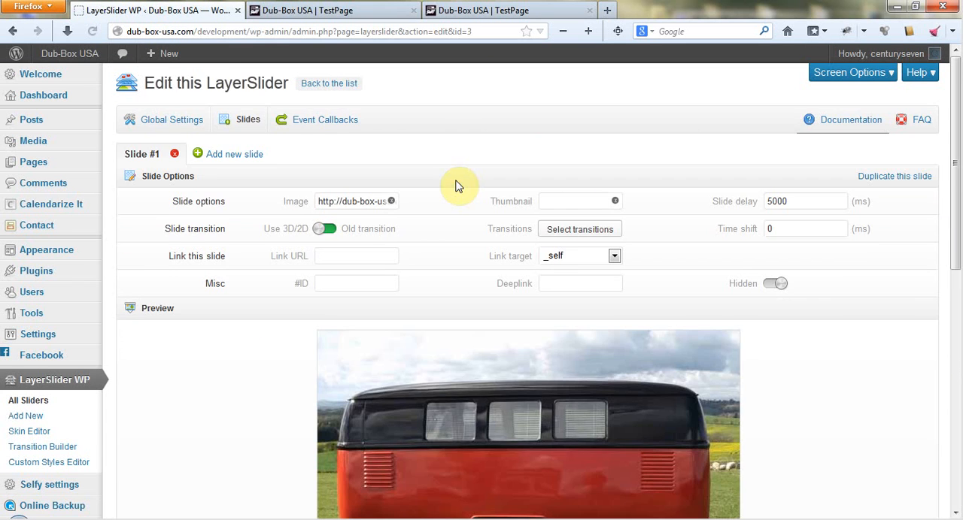
scroll(470, 210, down, 1)
scroll(572, 428, down, 3)
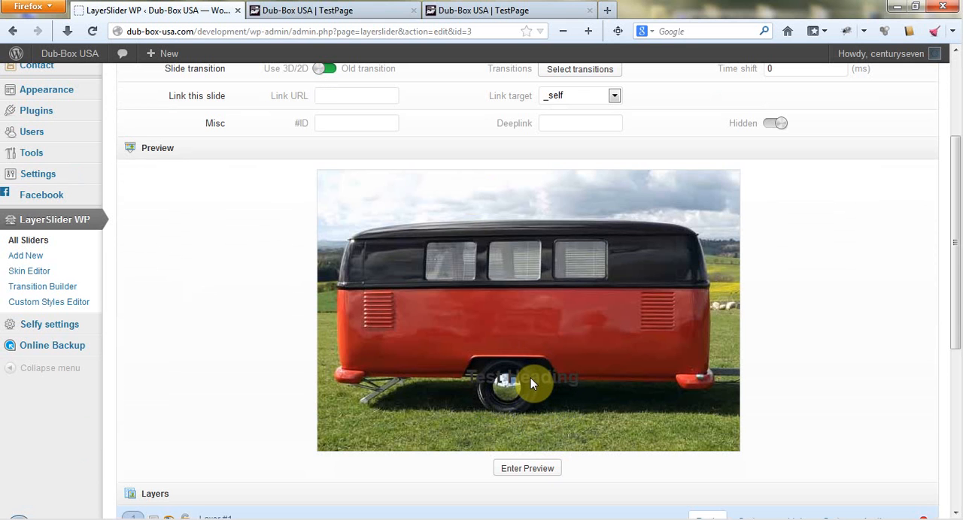
scroll(221, 436, down, 8)
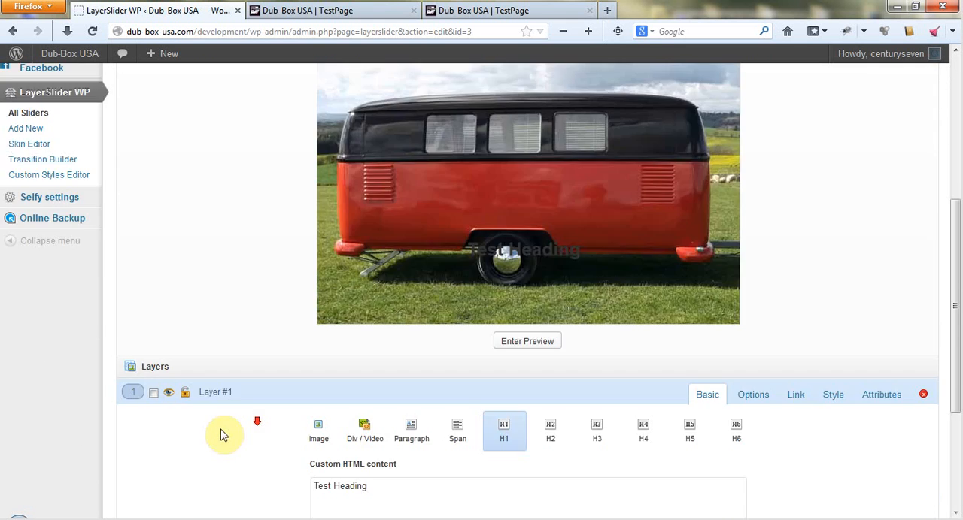
click(143, 446)
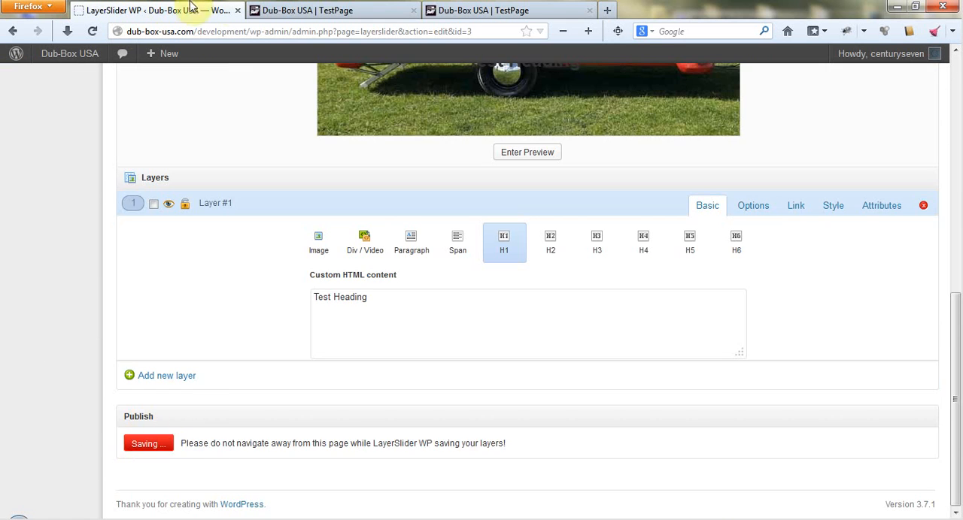
Reload the published TestPage to check the heading's vertical position on the slide.
click(316, 12)
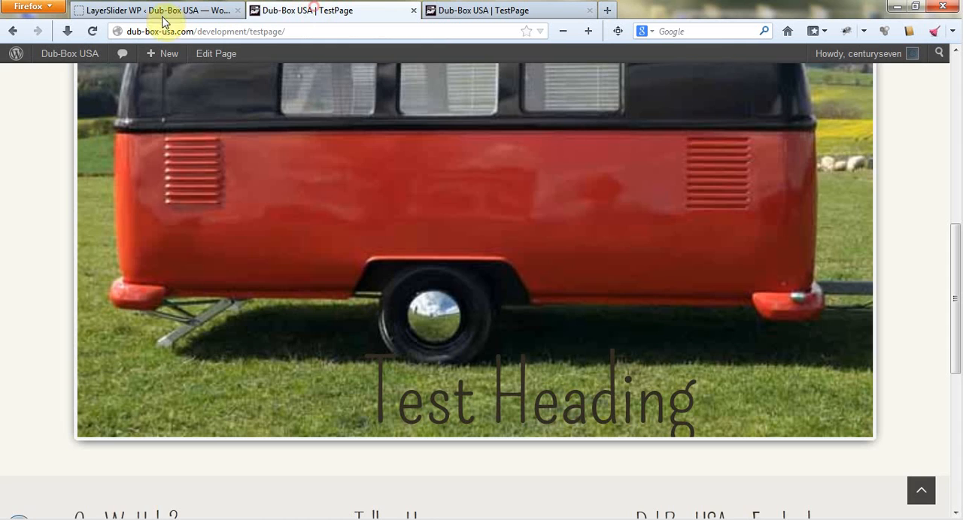
click(94, 31)
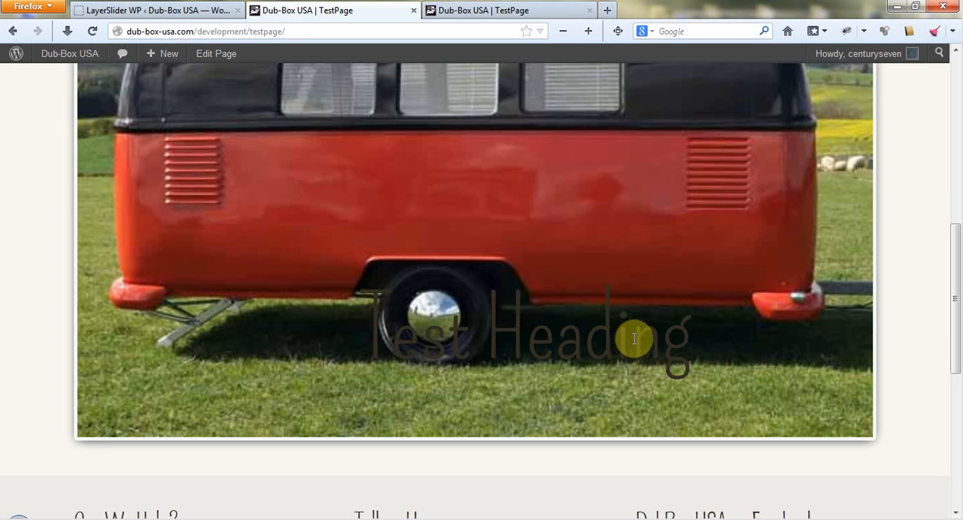
Move the heading in the slide preview slightly to the left and save the slider.
click(160, 14)
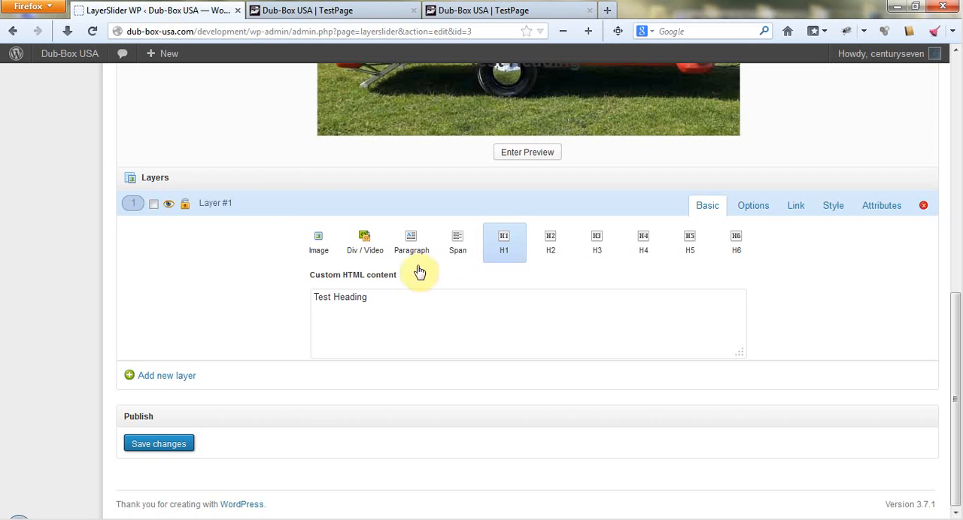
scroll(424, 278, up, 4)
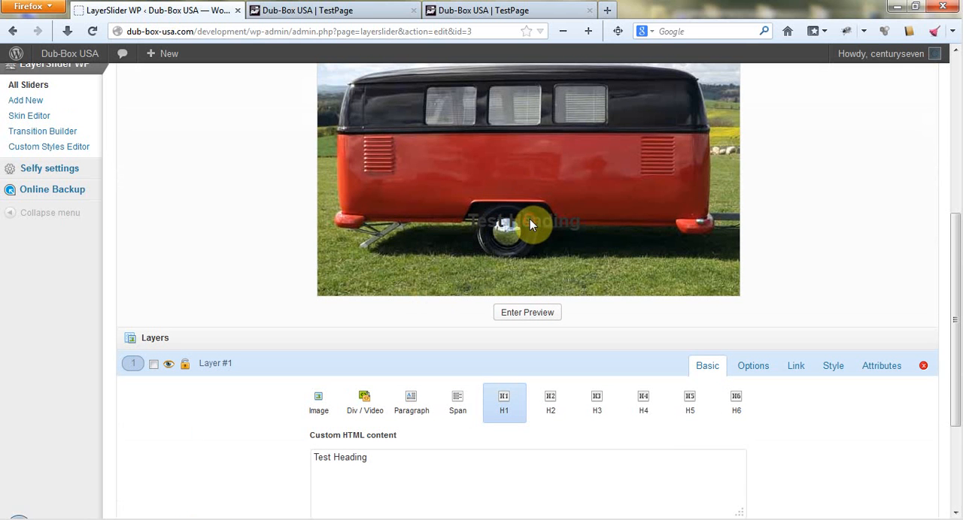
drag(530, 218, 513, 220)
scroll(280, 328, down, 4)
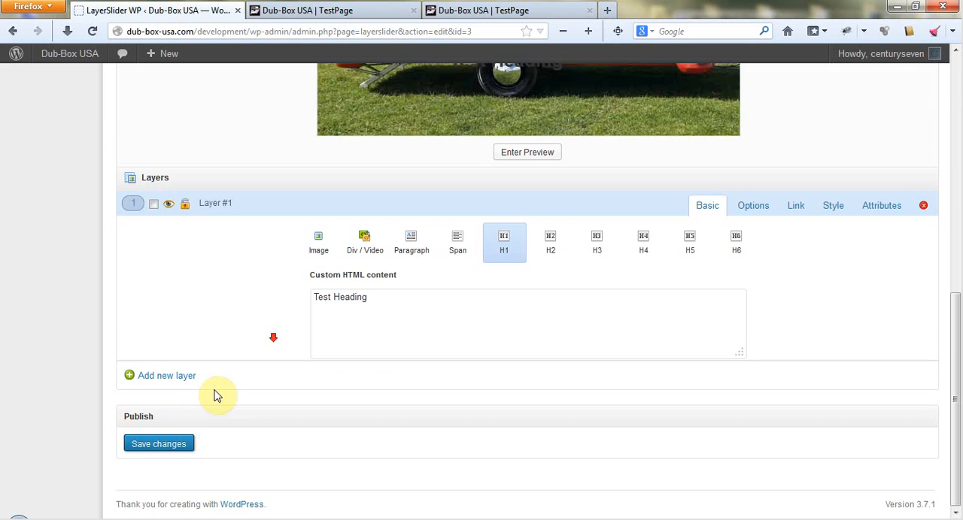
click(170, 444)
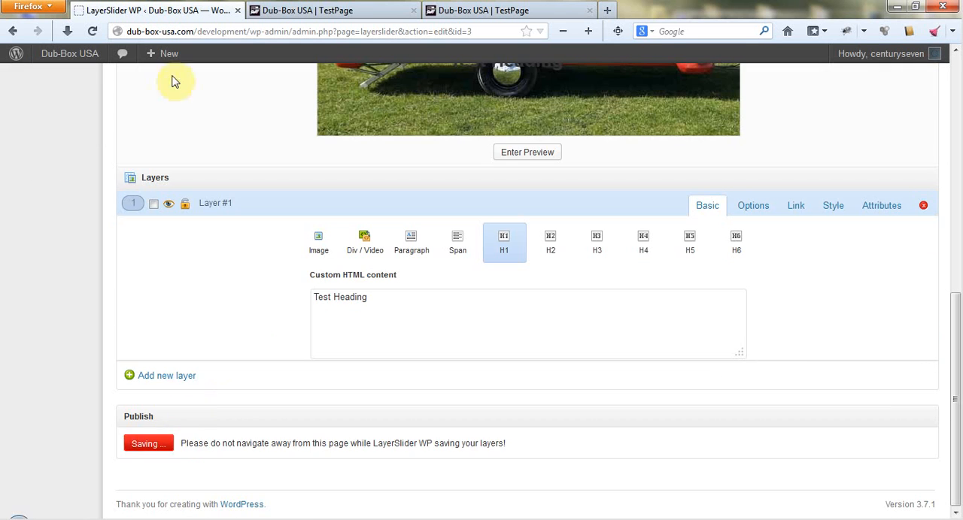
Reload TestPage and examine the heading's horizontal position on the published slide.
click(311, 10)
click(93, 31)
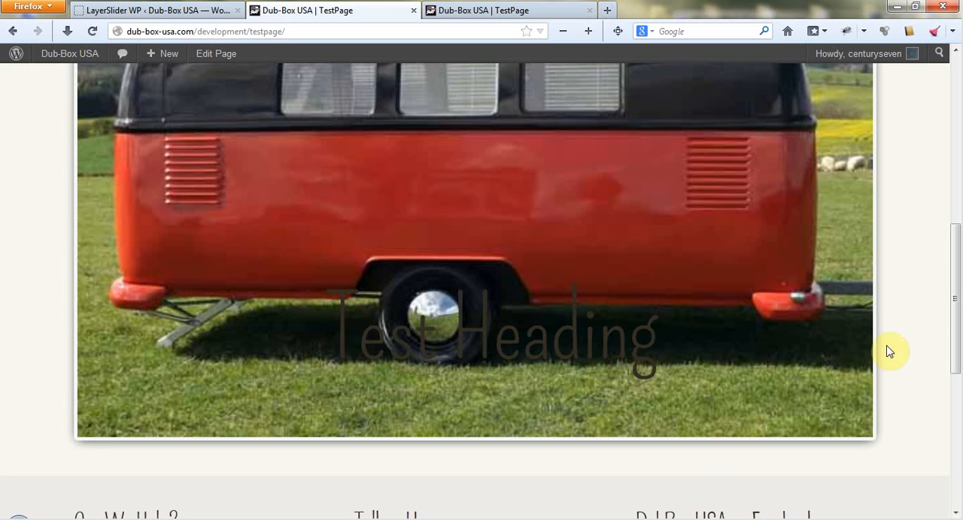
scroll(939, 305, up, 4)
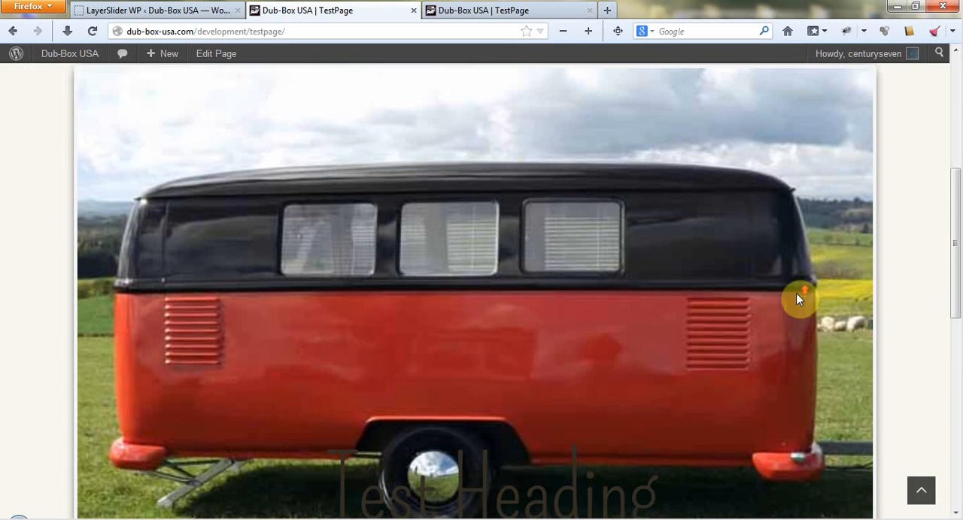
Open TestPage for editing, set its template to Page With Sidebar, and update the page.
scroll(798, 297, up, 5)
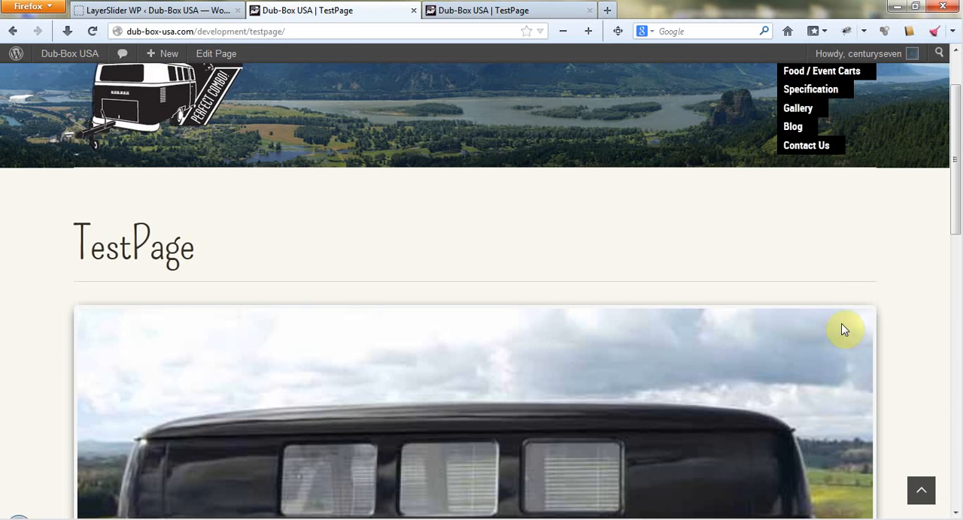
scroll(795, 408, down, 5)
scroll(627, 402, up, 8)
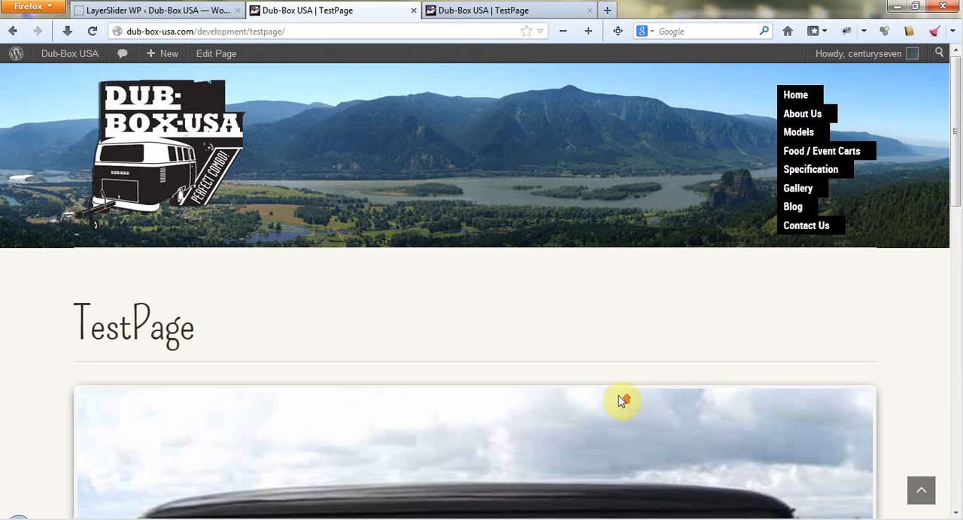
click(216, 54)
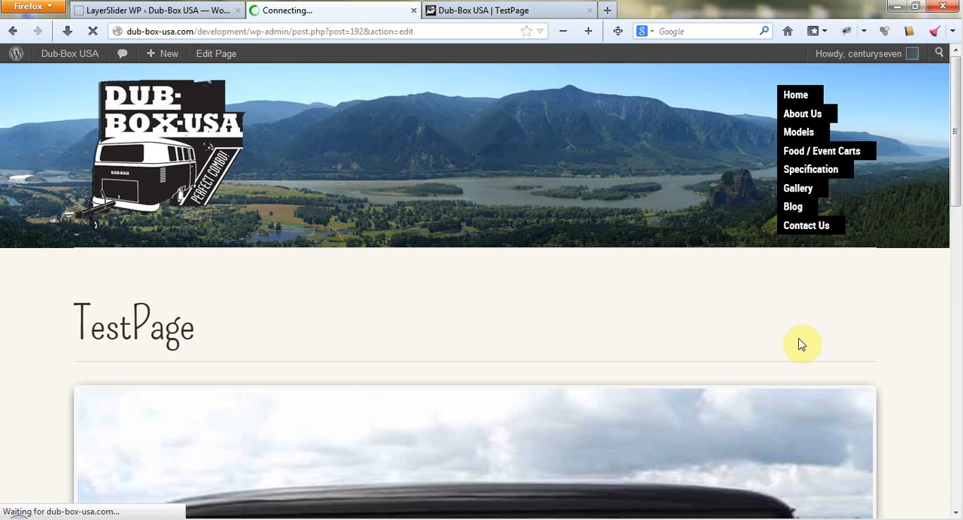
scroll(916, 225, down, 3)
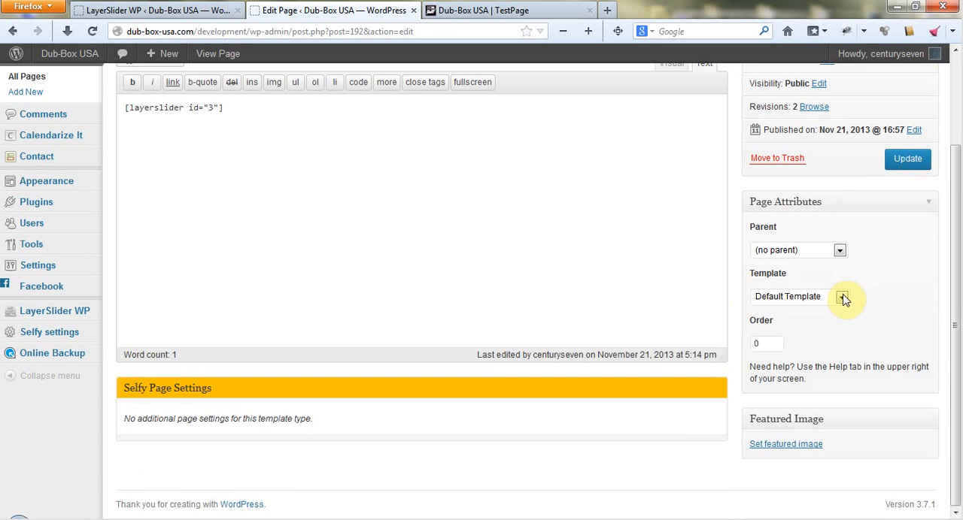
click(842, 298)
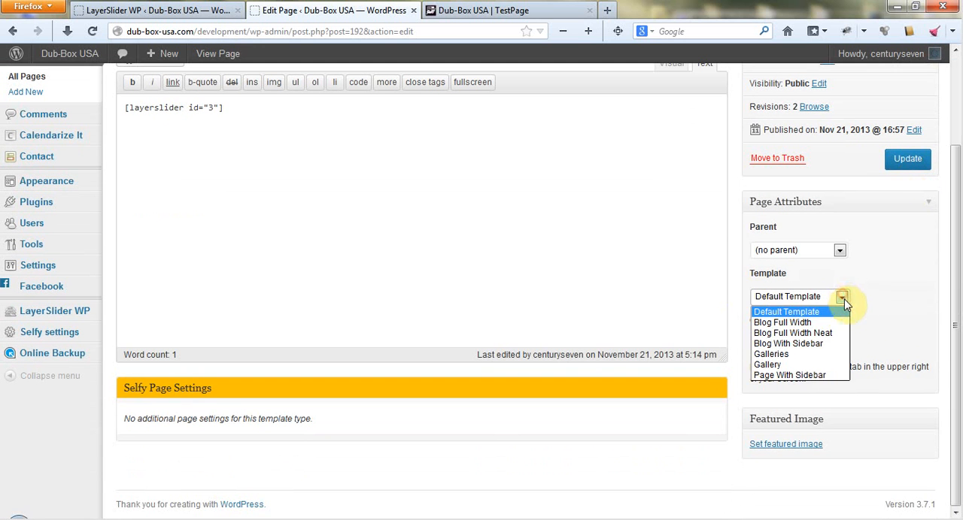
click(836, 376)
click(908, 161)
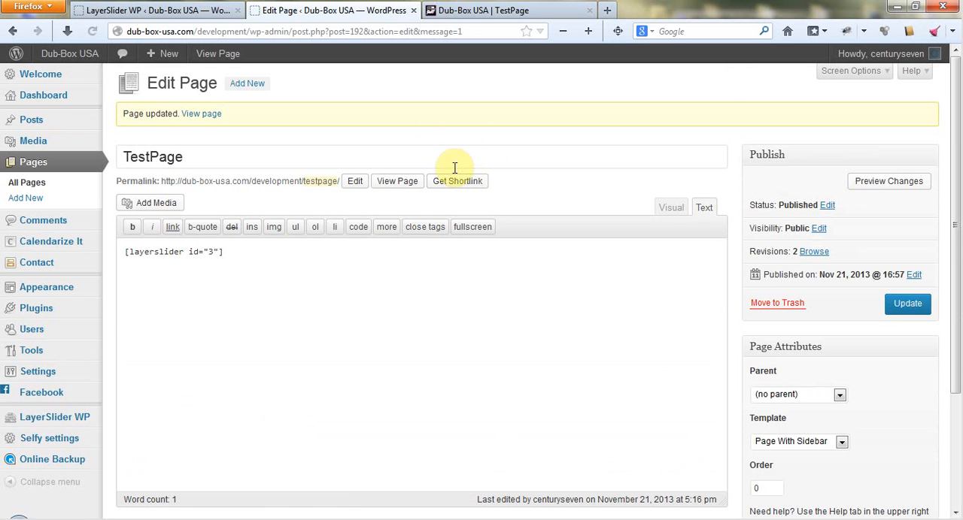
View the published TestPage and examine how the slider fits beside the sidebar.
click(403, 185)
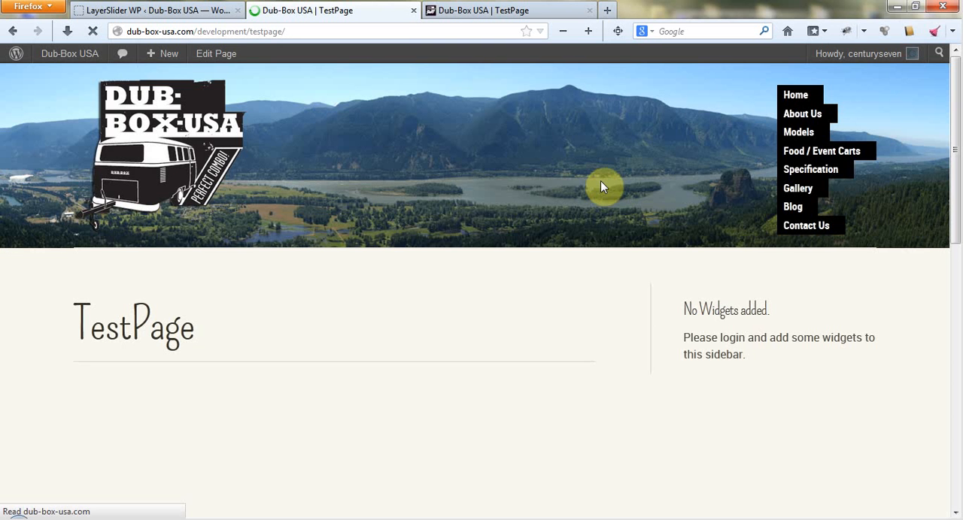
scroll(757, 225, down, 4)
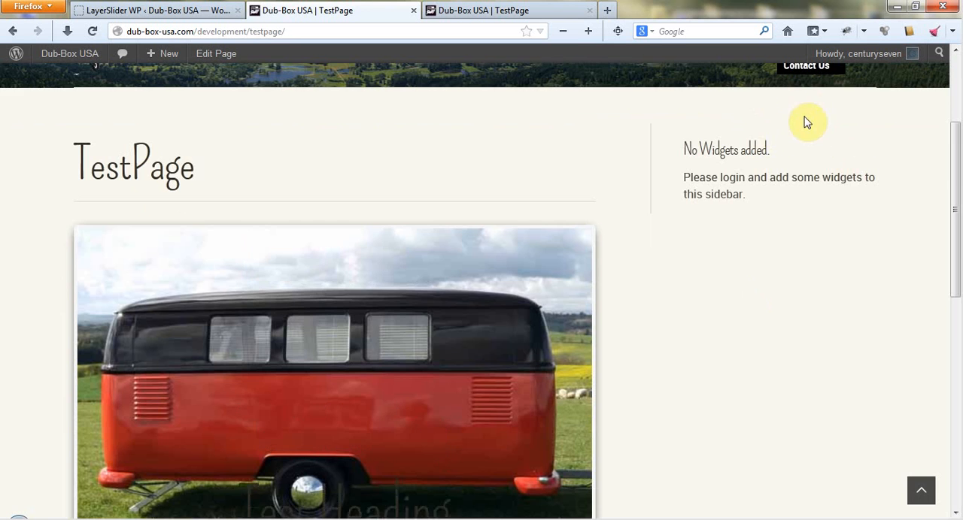
scroll(816, 173, down, 4)
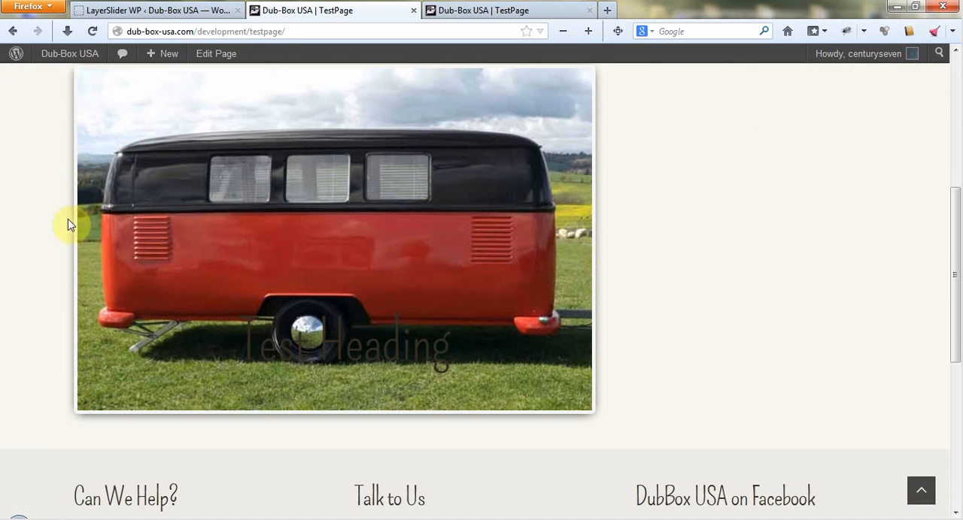
scroll(637, 278, up, 2)
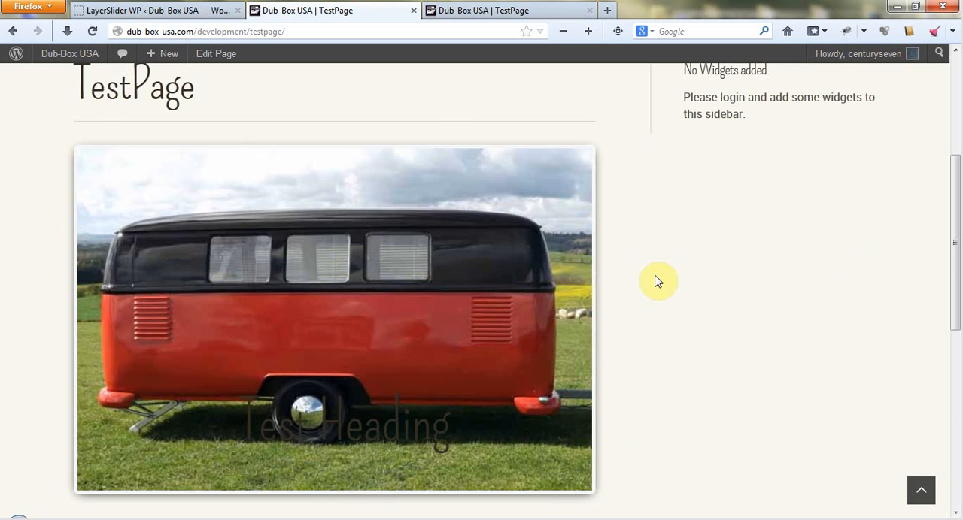
scroll(655, 276, up, 4)
scroll(635, 383, down, 5)
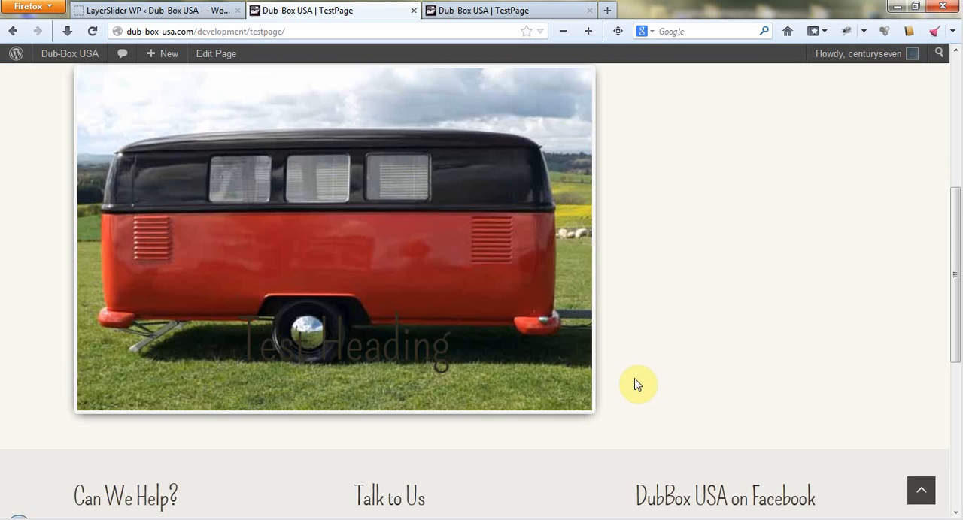
scroll(699, 316, up, 1)
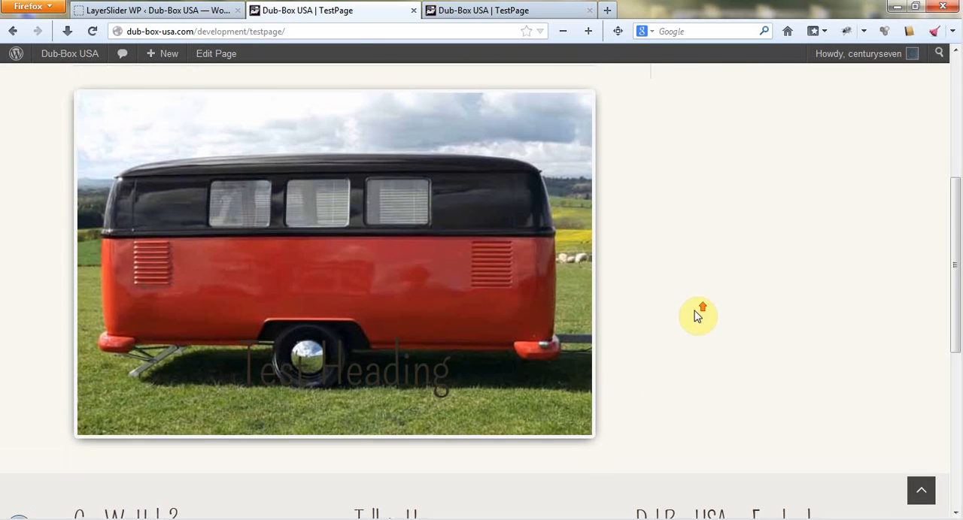
Return to the LayerSlider editor and add a second layer to the slide as an H1 reading "Second Header".
click(154, 10)
scroll(243, 305, up, 5)
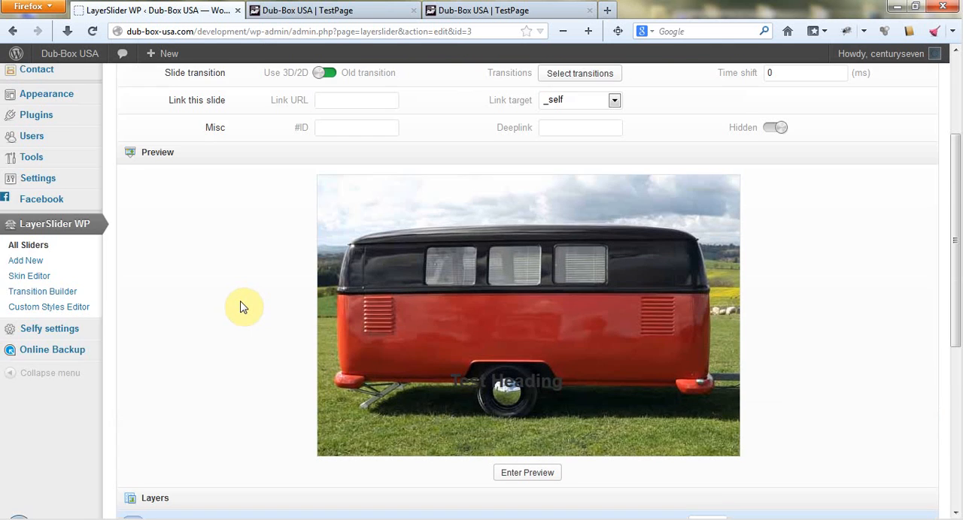
scroll(243, 305, up, 1)
scroll(585, 426, down, 2)
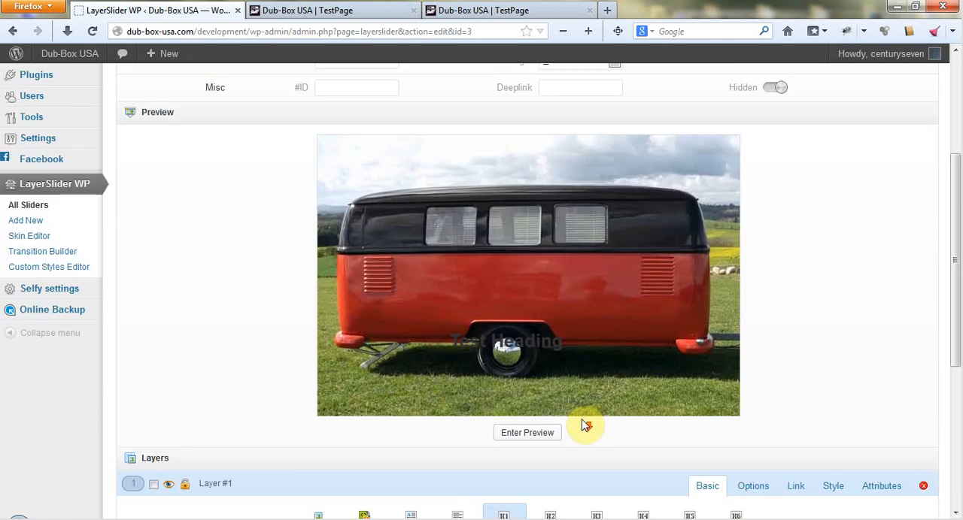
scroll(585, 426, down, 4)
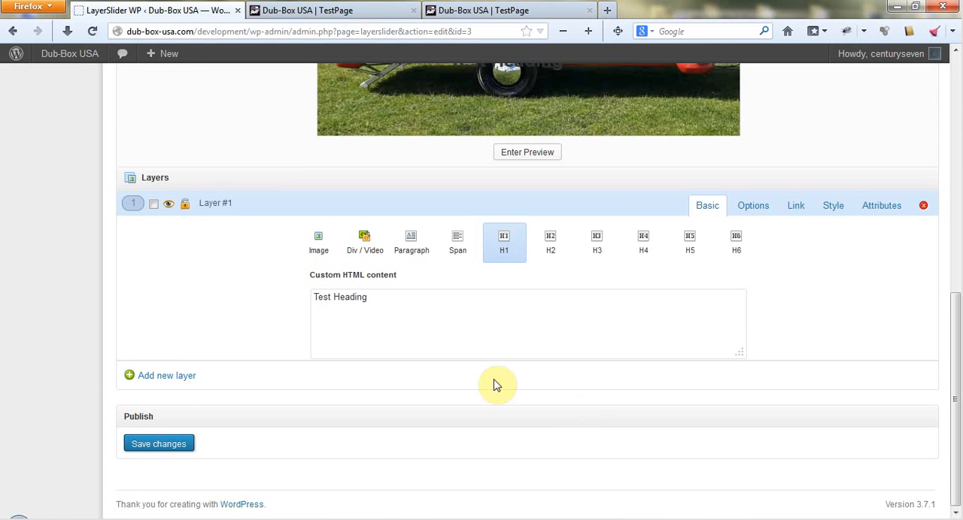
click(157, 377)
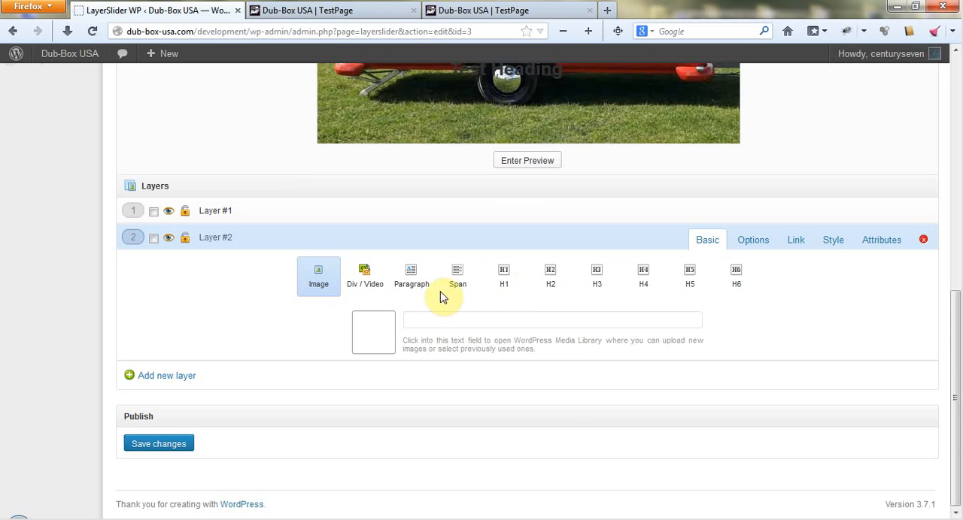
click(506, 275)
click(404, 355)
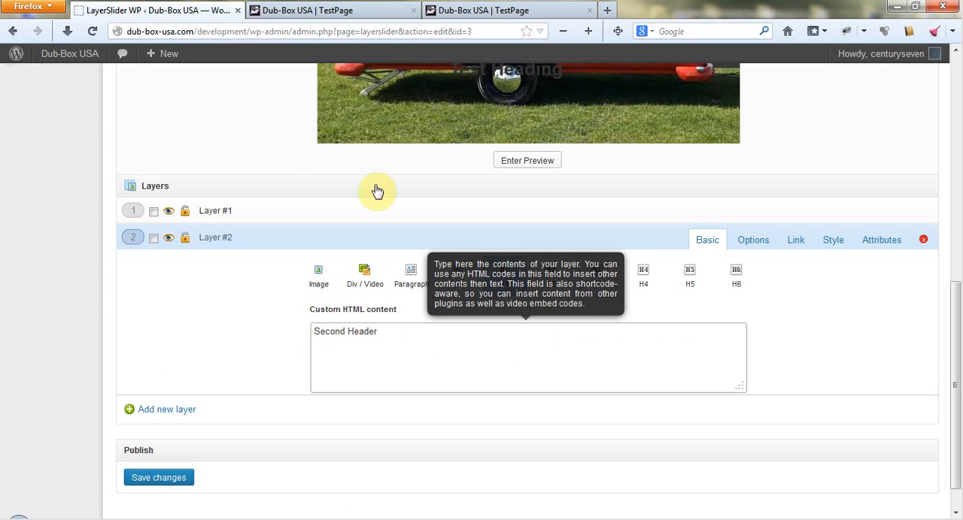
Set Layer #2 to slide in from the right and slide out to the left.
click(748, 242)
click(346, 267)
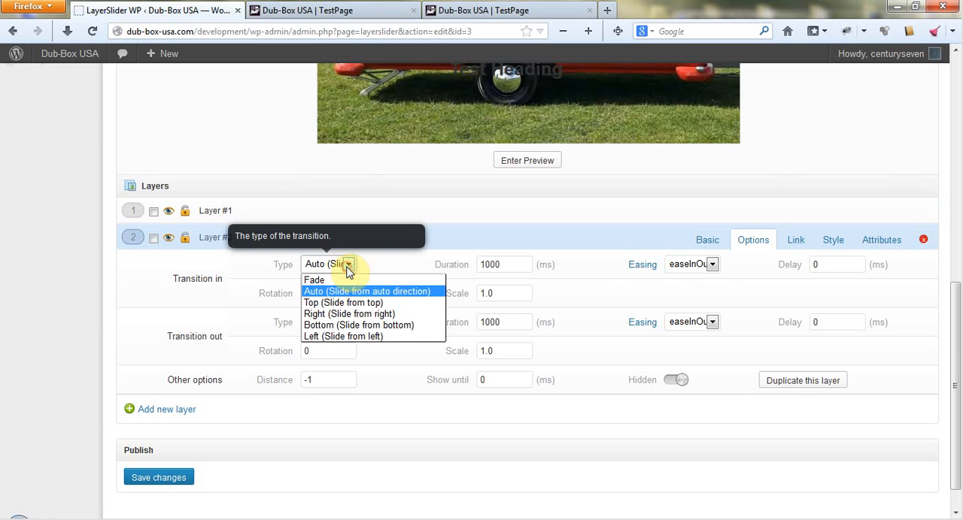
click(369, 314)
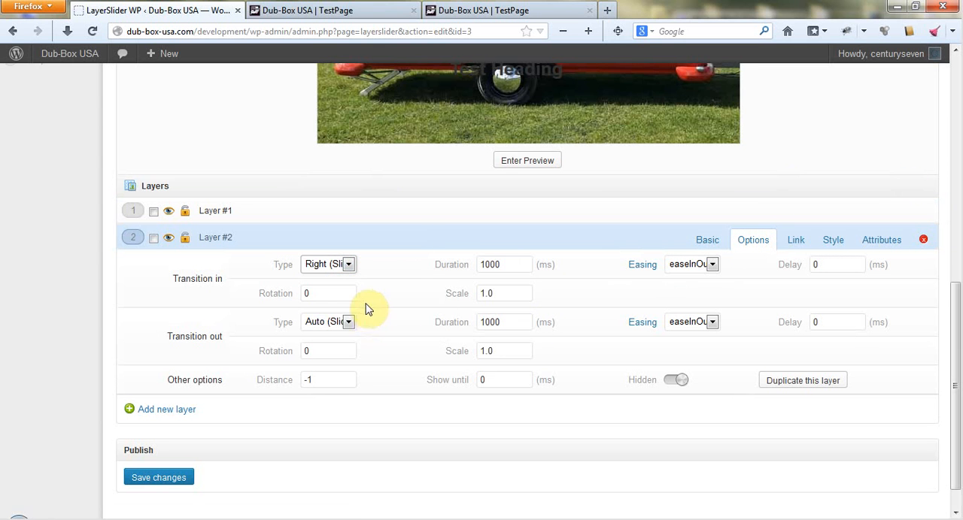
click(349, 323)
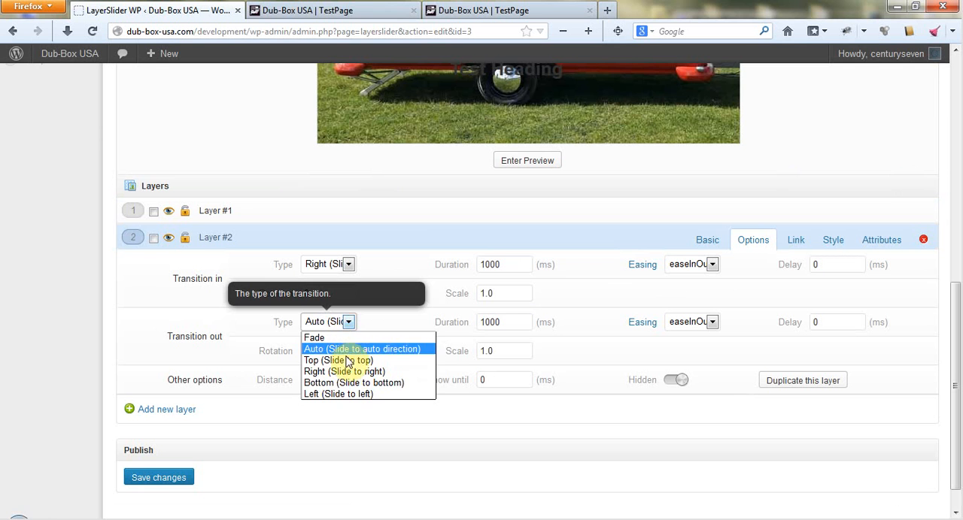
click(338, 394)
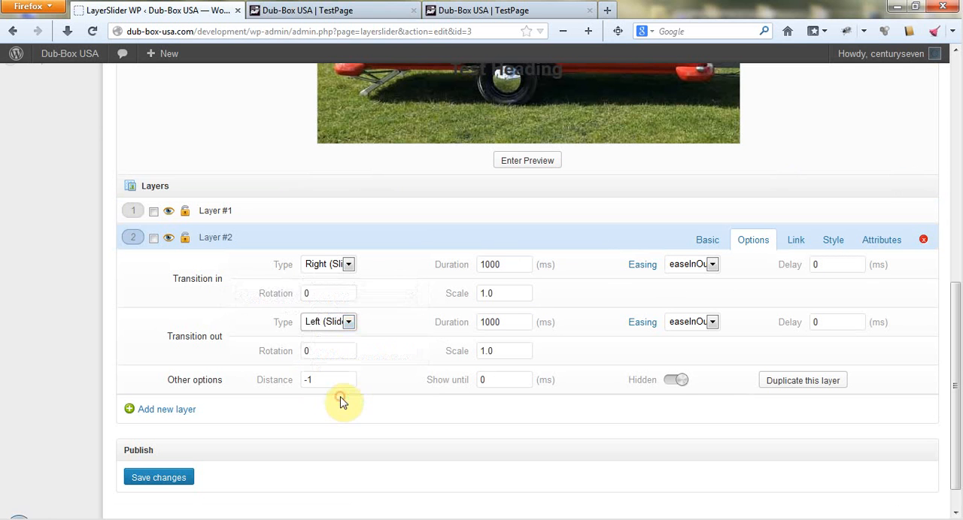
Set Layer #2's transition-in delay to 1000 ms and transition-out delay to 500 ms, and save the slider.
click(827, 265)
text(10)
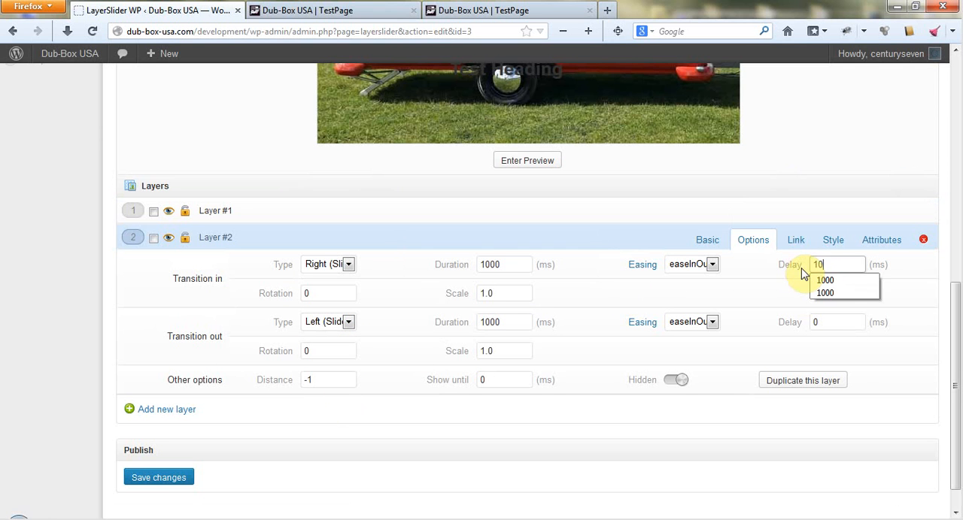
text(00)
click(827, 322)
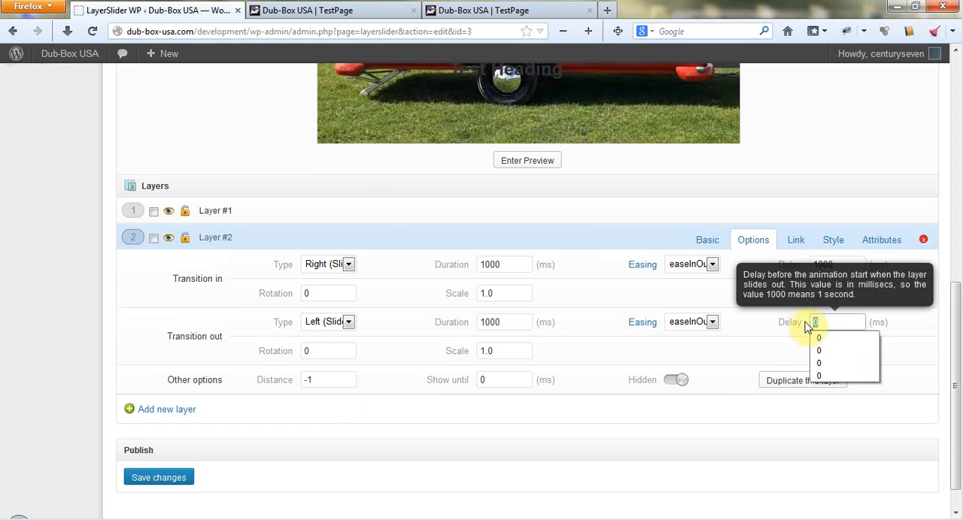
text(500)
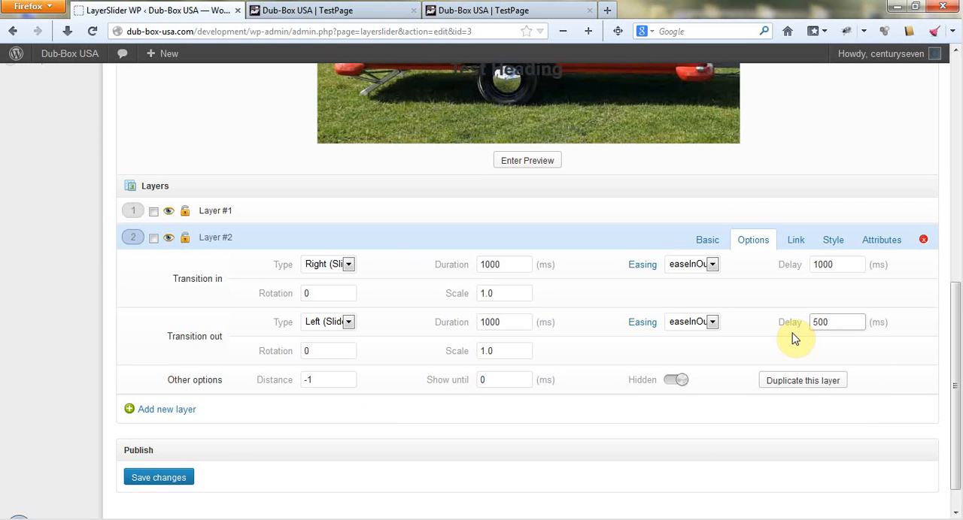
click(155, 477)
Reload the published TestPage and check how the second header animates on the slide.
click(315, 13)
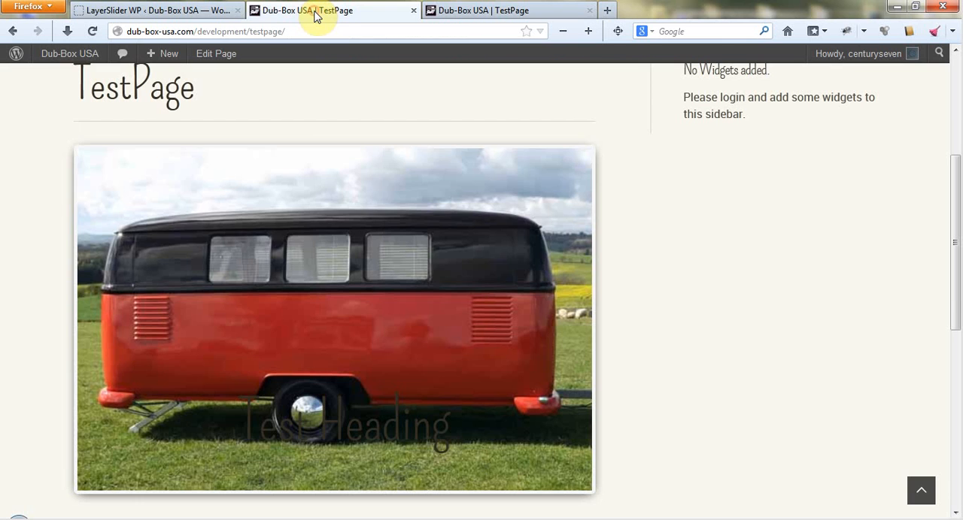
click(92, 31)
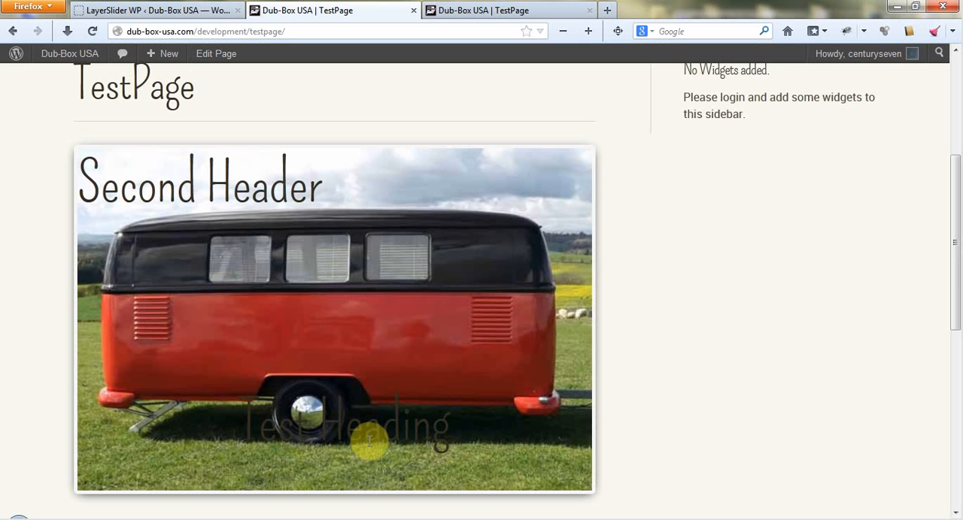
click(146, 15)
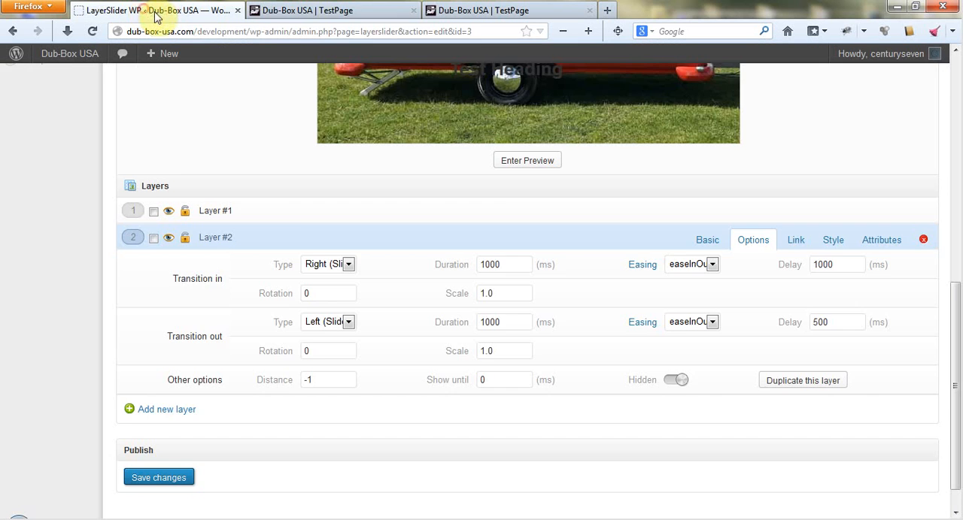
click(256, 17)
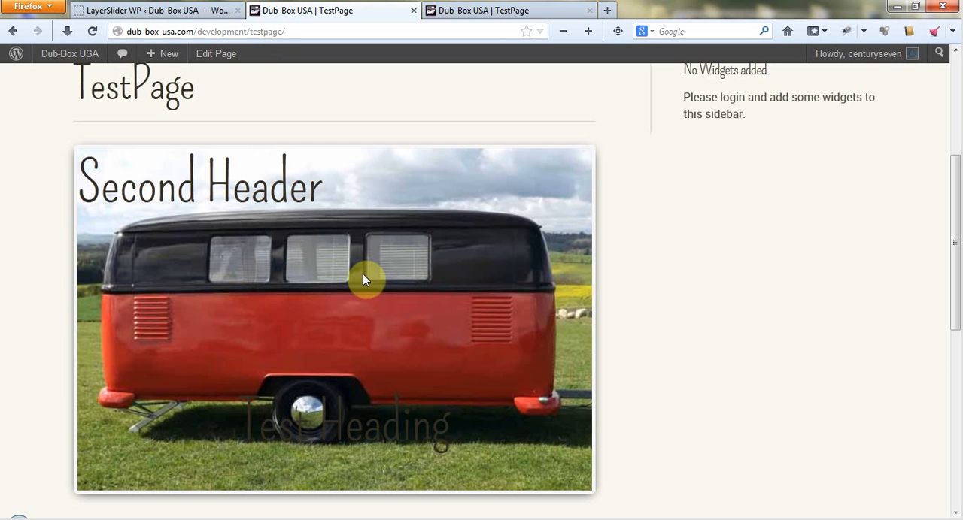
Add a second slide to the slider and use 2.jpg from the media library as its background image.
click(151, 12)
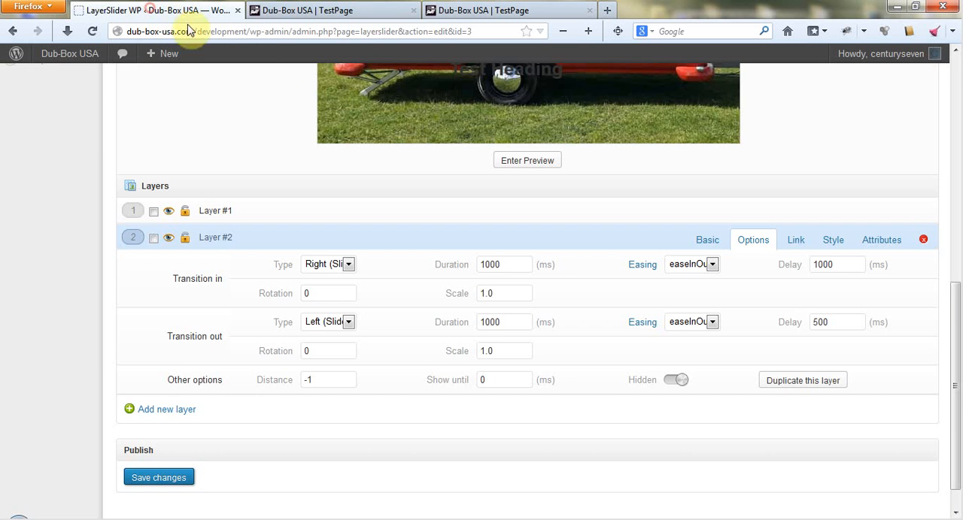
scroll(397, 314, up, 10)
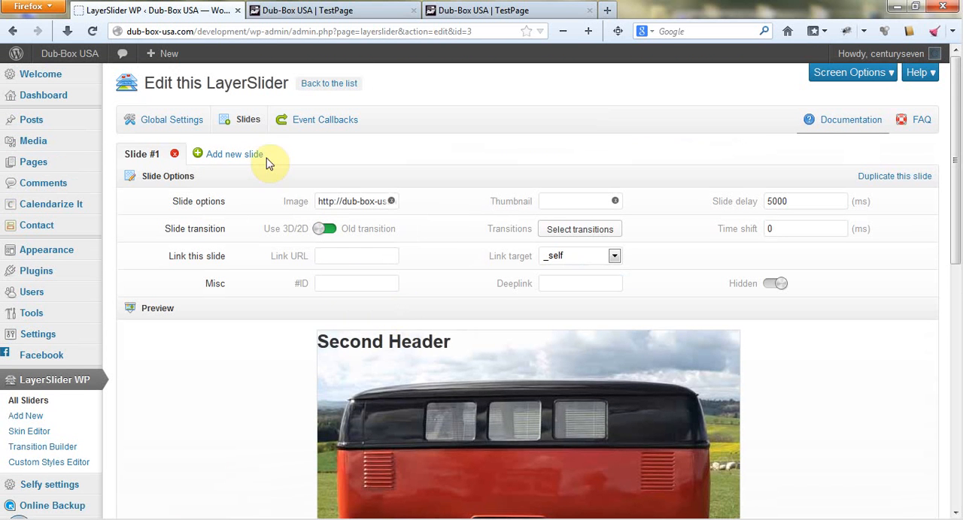
click(226, 153)
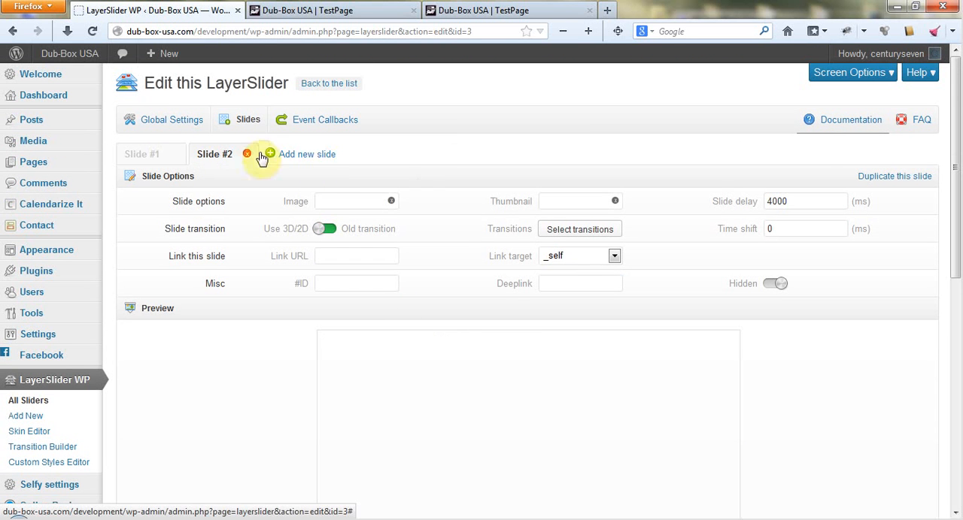
click(337, 203)
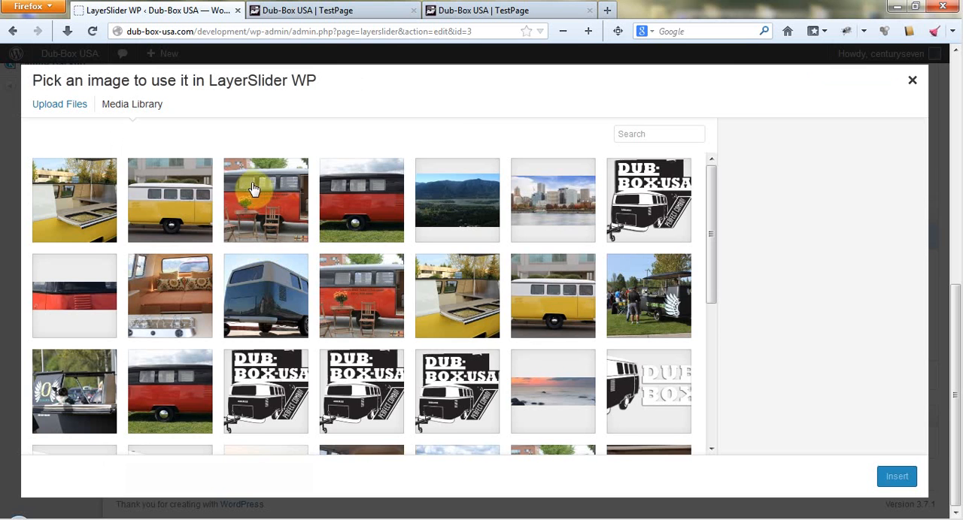
click(254, 197)
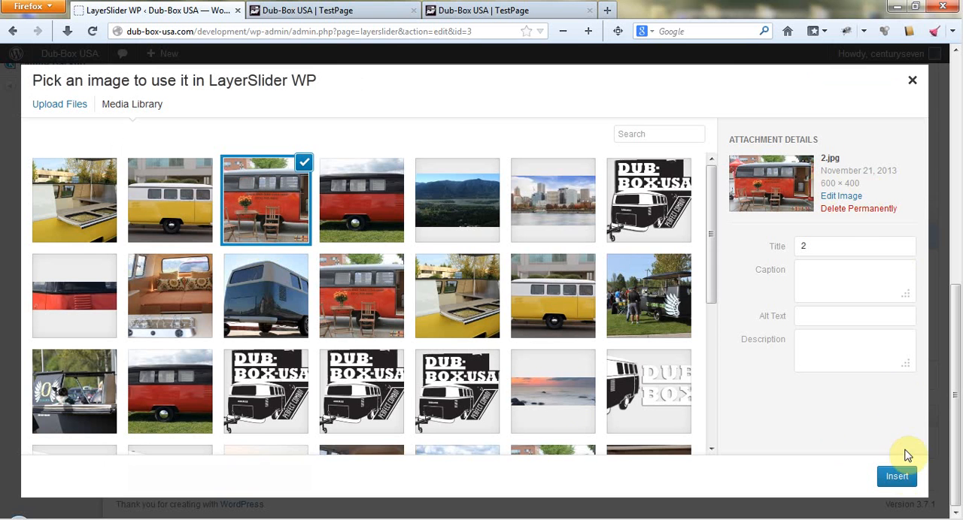
click(897, 476)
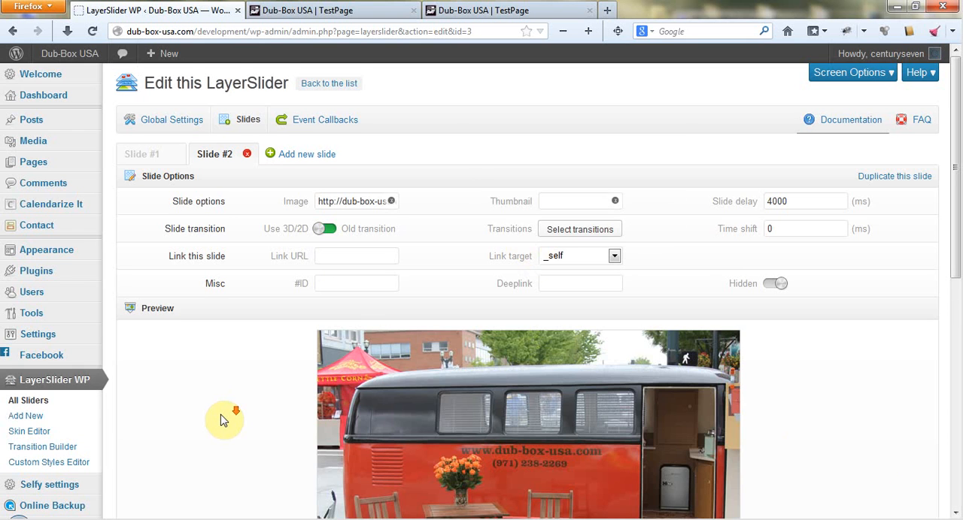
scroll(220, 420, down, 8)
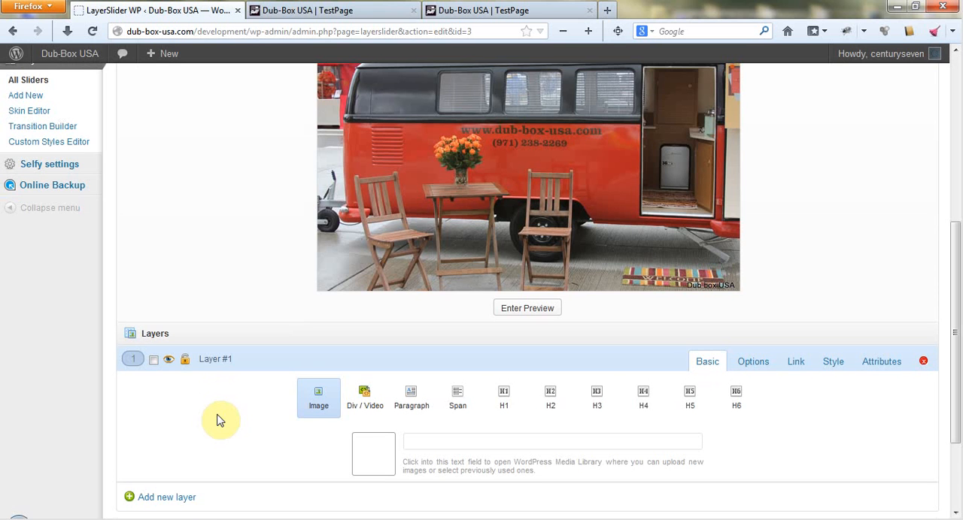
Make the second slide's Layer #1 an H1 reading "Second Slide Header" and position it over the van's roof in the preview.
click(508, 404)
scroll(557, 404, down, 3)
click(406, 306)
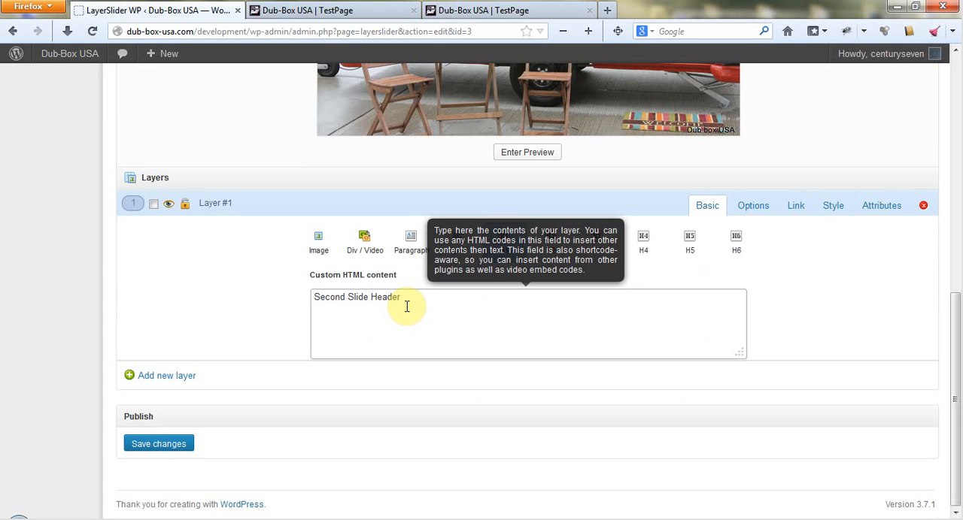
scroll(406, 306, up, 8)
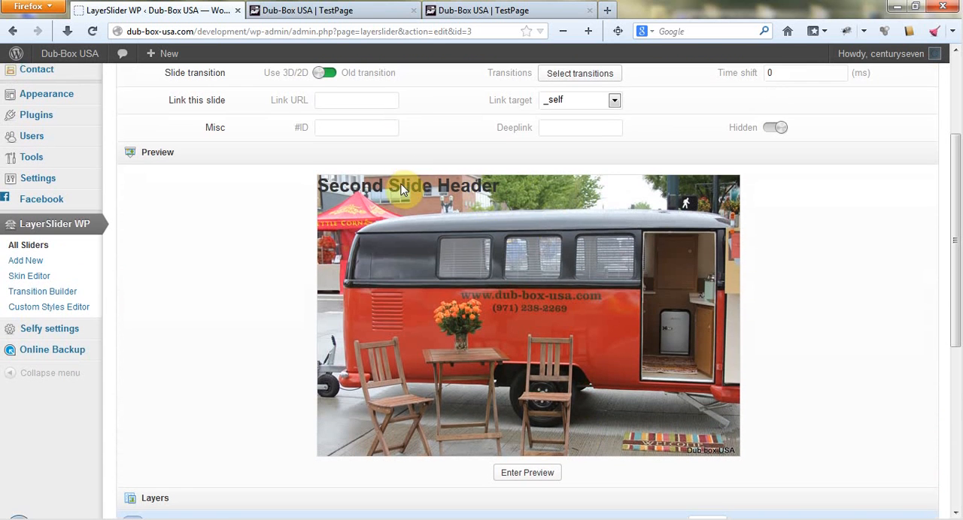
drag(401, 190, 508, 225)
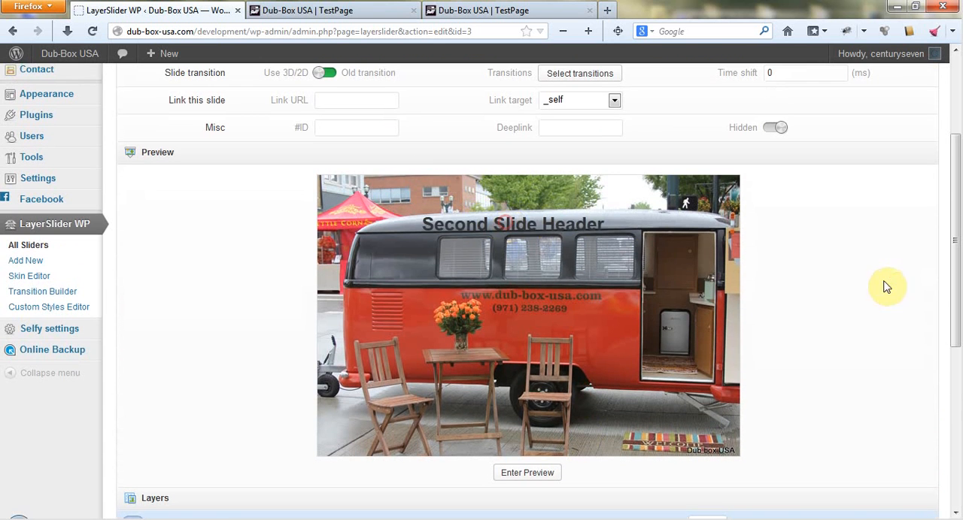
Set both the transition-in and transition-out types of the second slide's Layer #1 to Fade.
scroll(886, 287, down, 8)
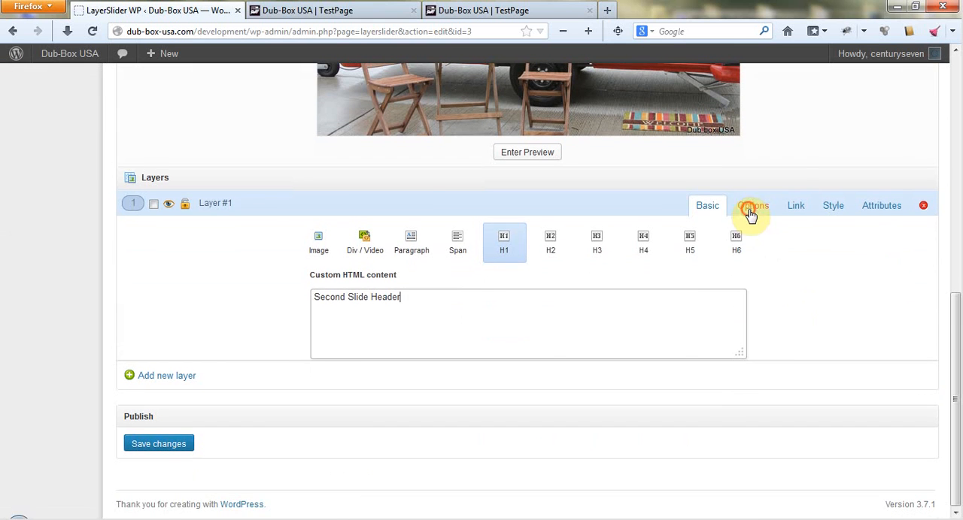
click(750, 215)
click(348, 232)
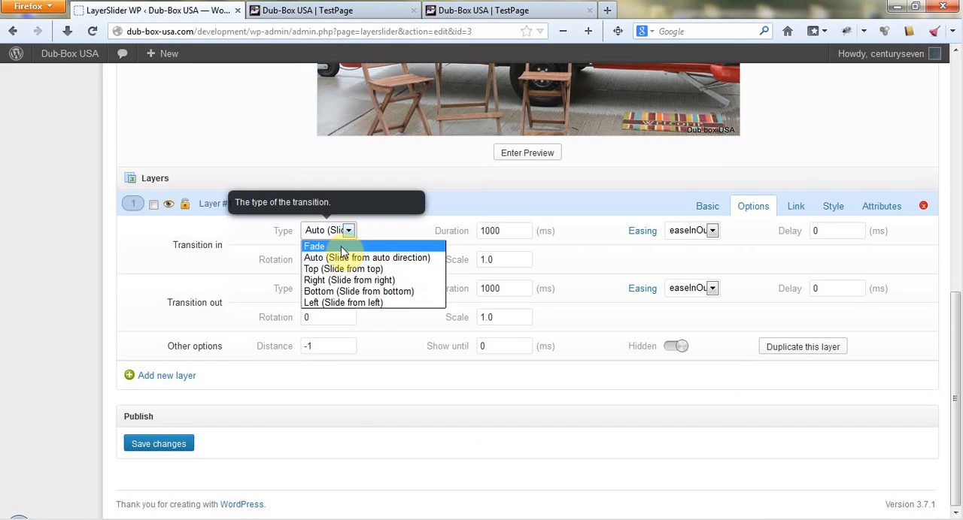
click(342, 248)
click(345, 288)
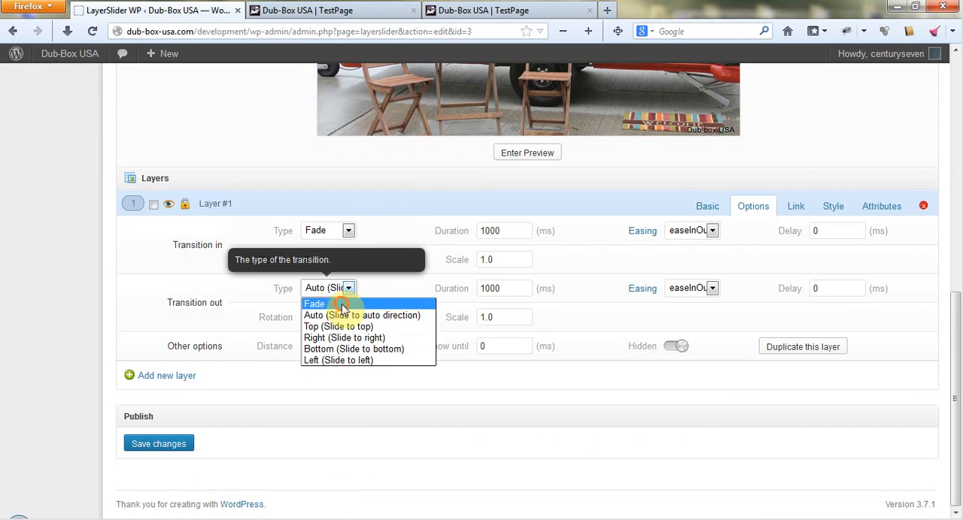
click(342, 304)
Set Layer #1's transition-in delay to 1000 ms and transition-out delay to 250 ms, and save the slider.
double_click(833, 231)
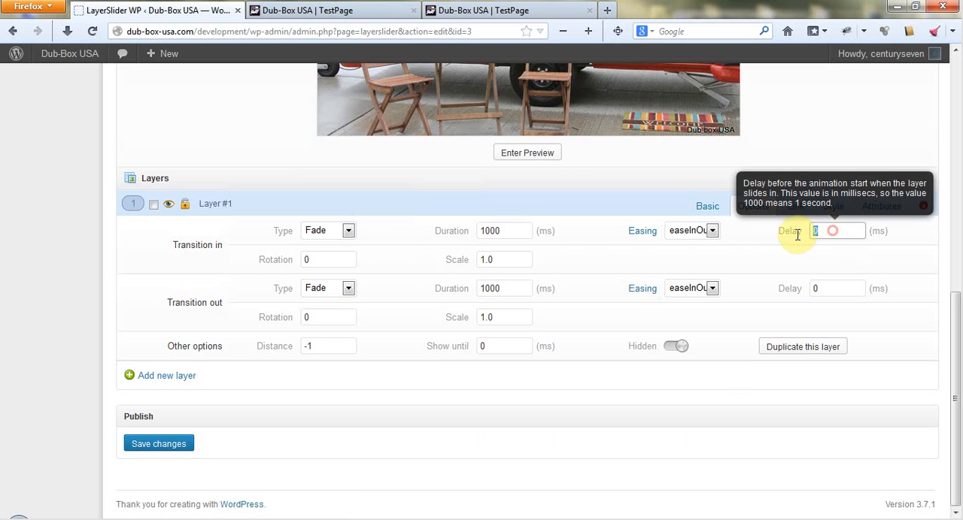
text(1000)
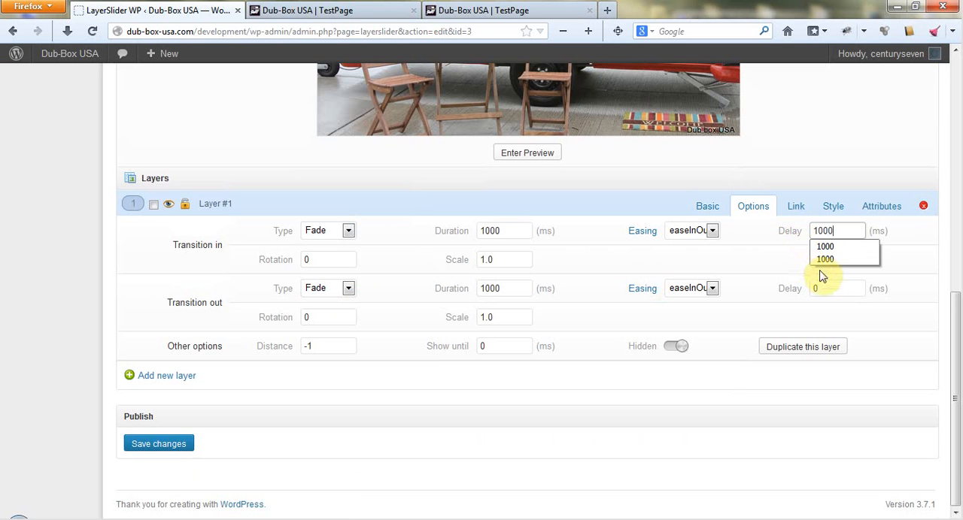
double_click(826, 288)
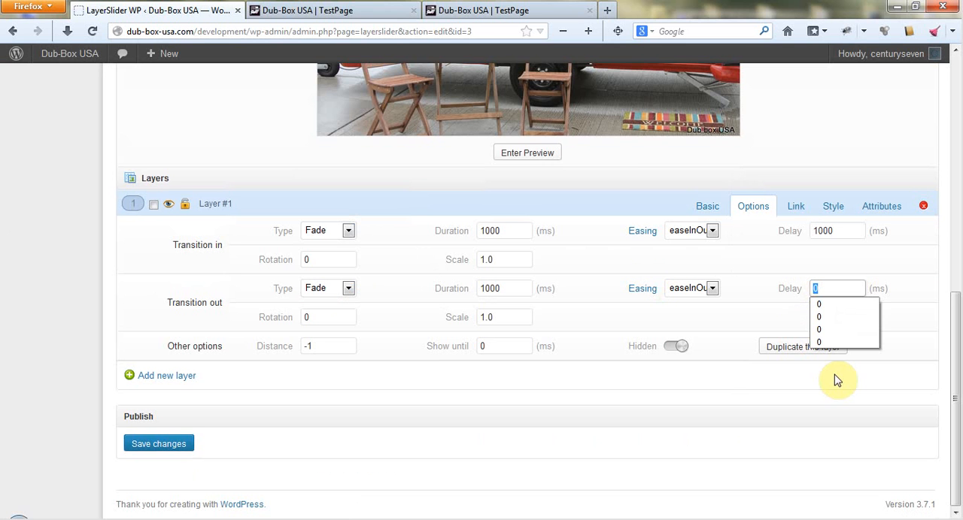
text(250)
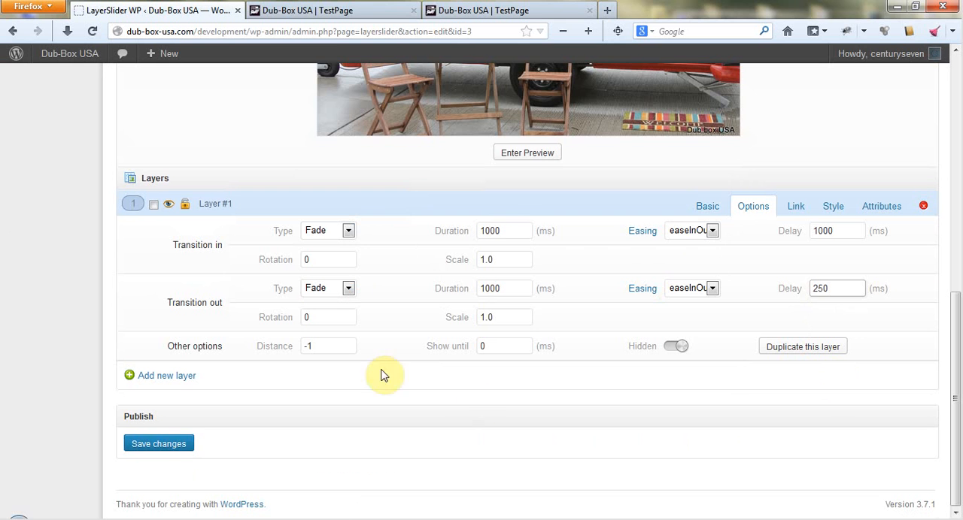
click(152, 445)
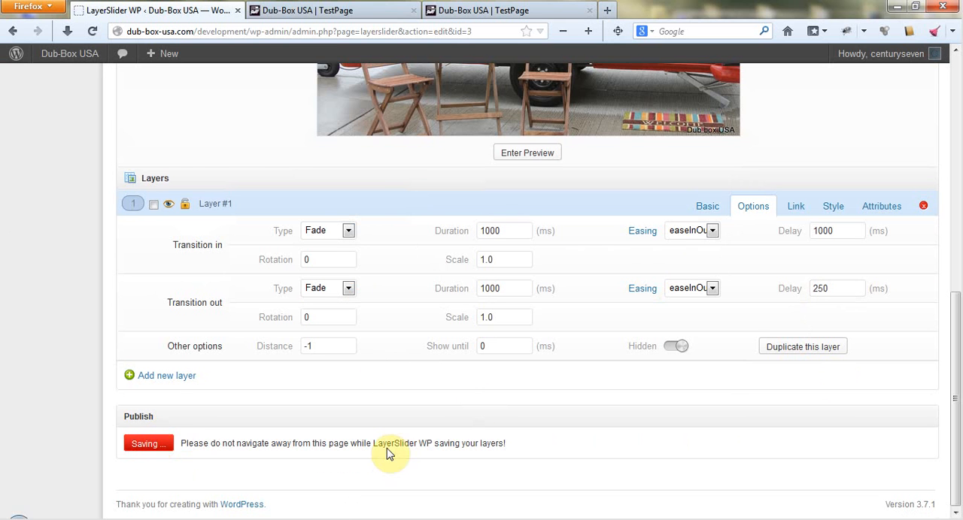
Reload the published TestPage, watch both slides and their headers animate, and return to the slider editor.
click(312, 10)
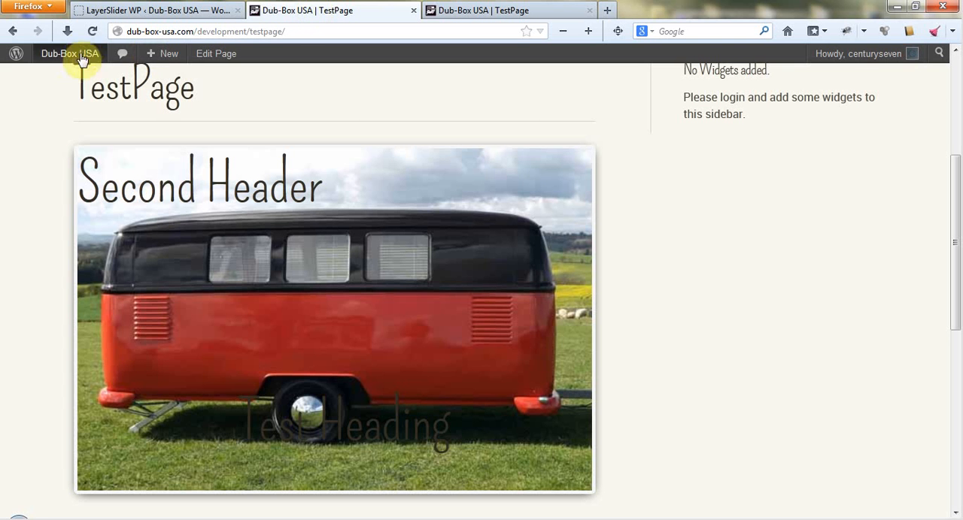
click(93, 31)
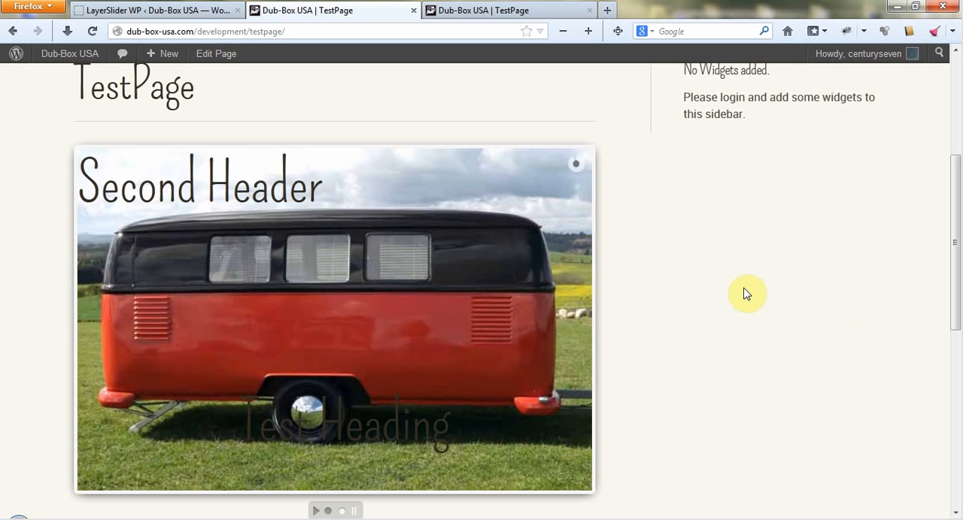
click(179, 10)
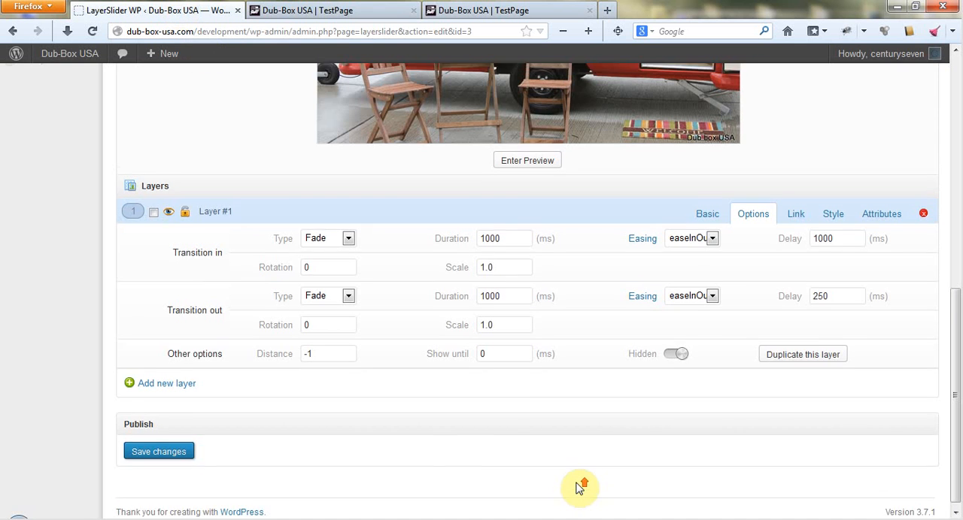
scroll(580, 483, up, 2)
scroll(934, 290, up, 6)
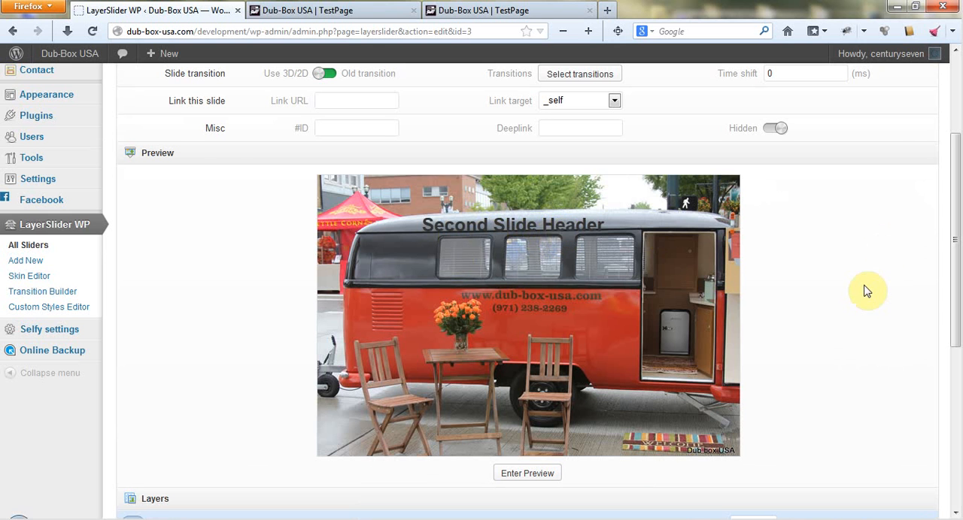
scroll(865, 290, up, 4)
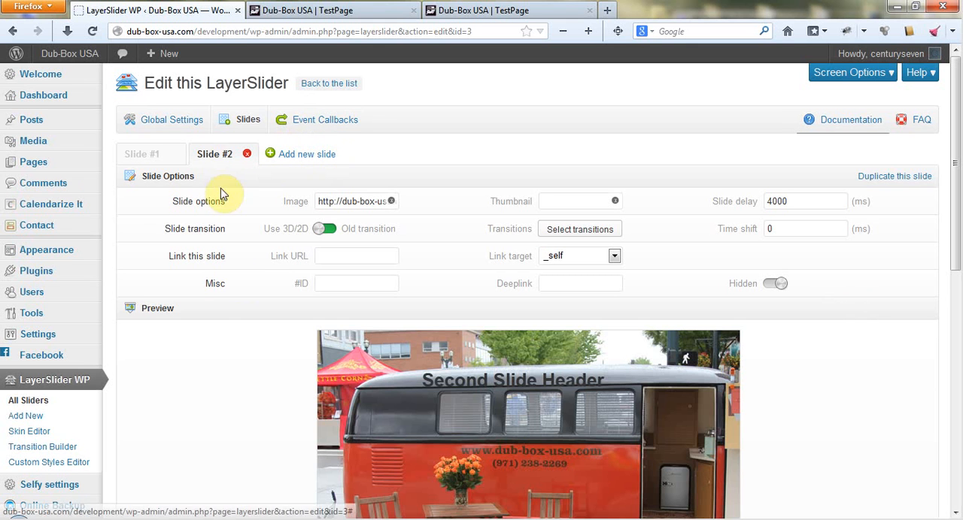
scroll(211, 264, down, 10)
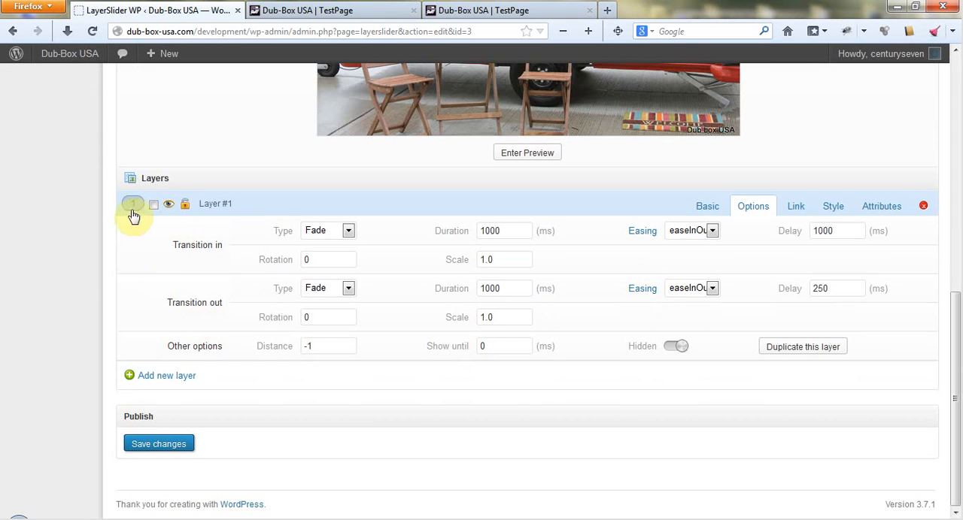
click(923, 206)
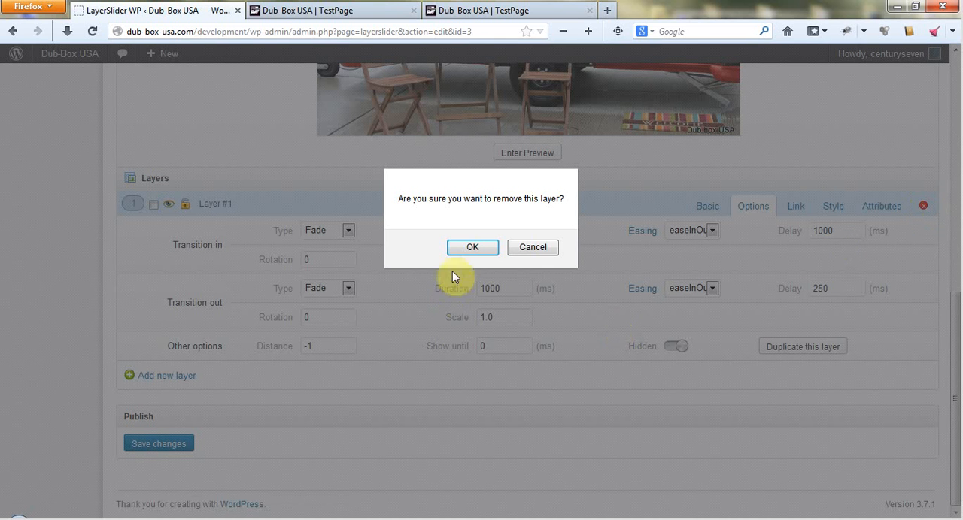
click(533, 248)
scroll(483, 402, up, 10)
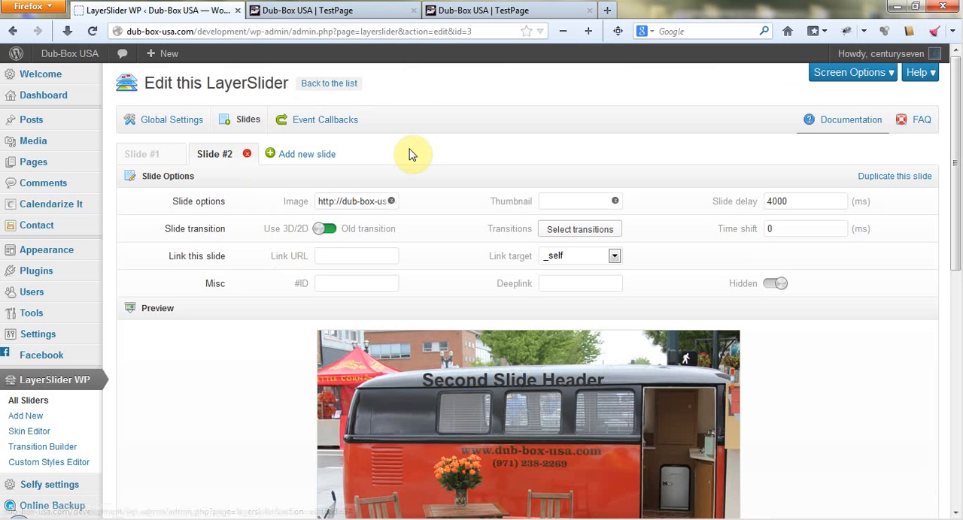
click(137, 158)
click(223, 155)
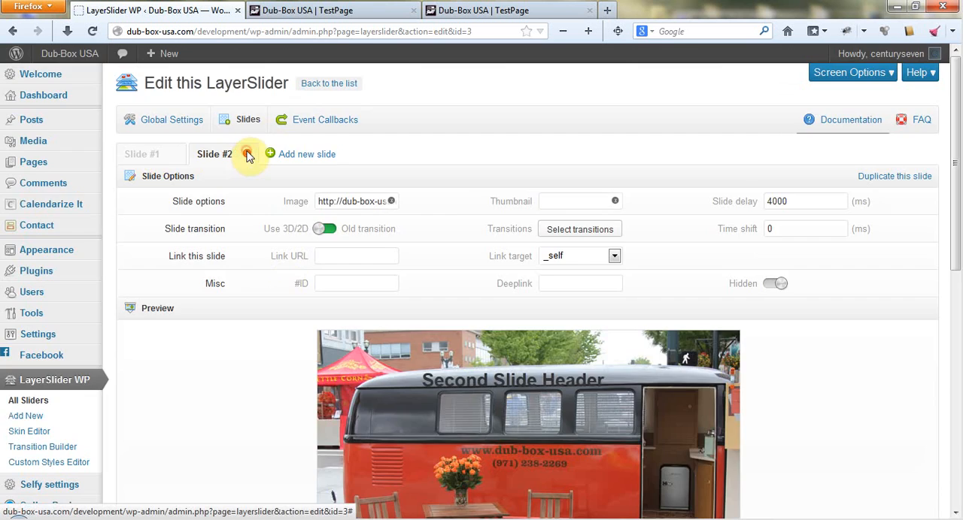
click(248, 154)
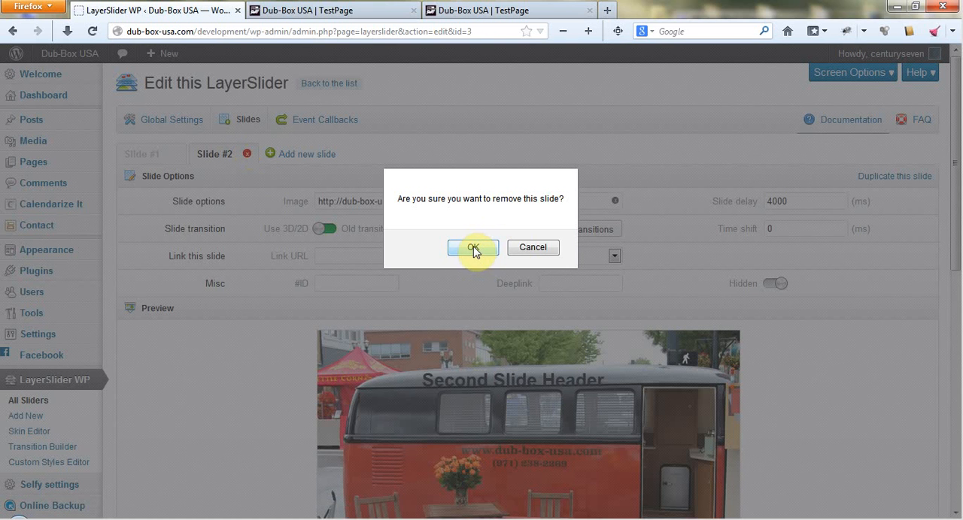
click(533, 249)
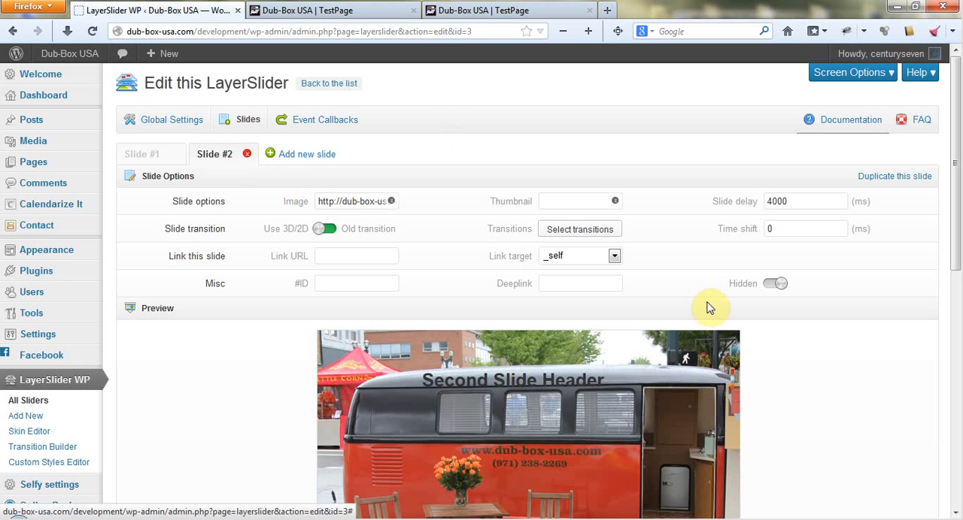
Review Slide #2's settings, Layer #1's content and transition options, and the header placement in the preview.
scroll(774, 352, down, 3)
scroll(775, 351, down, 2)
scroll(922, 241, down, 1)
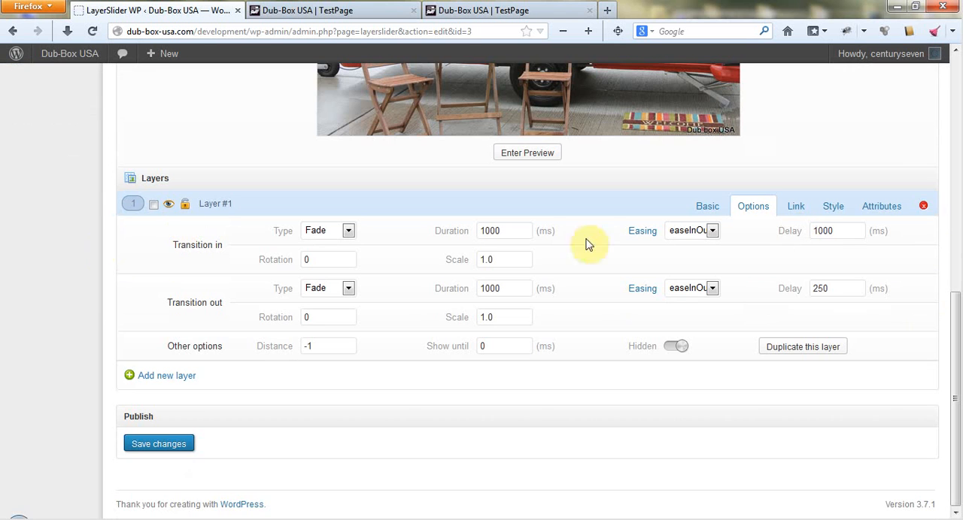
scroll(248, 352, up, 5)
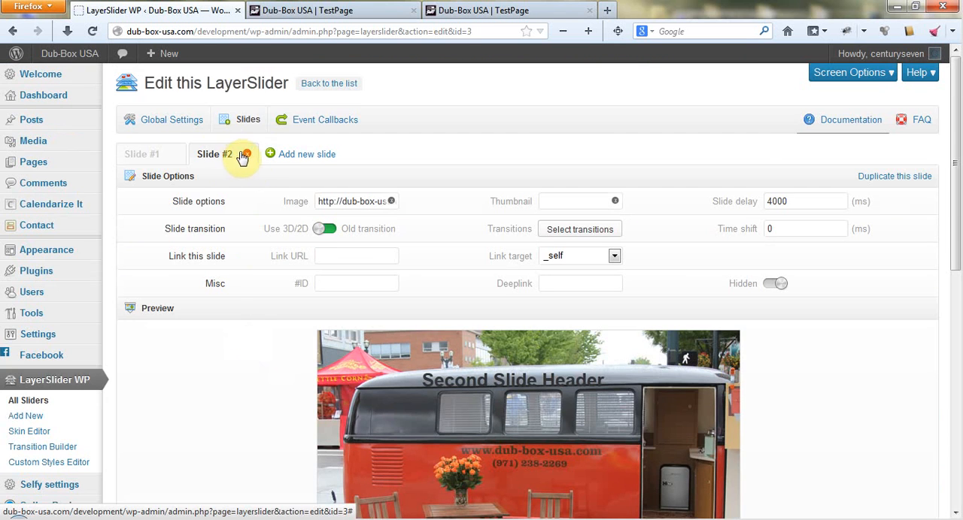
scroll(279, 338, down, 1)
scroll(278, 338, down, 5)
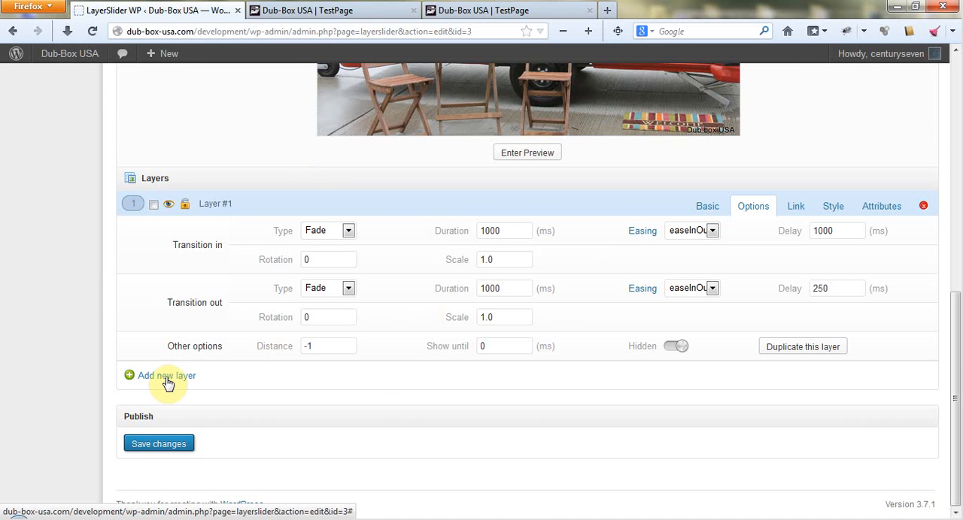
click(704, 209)
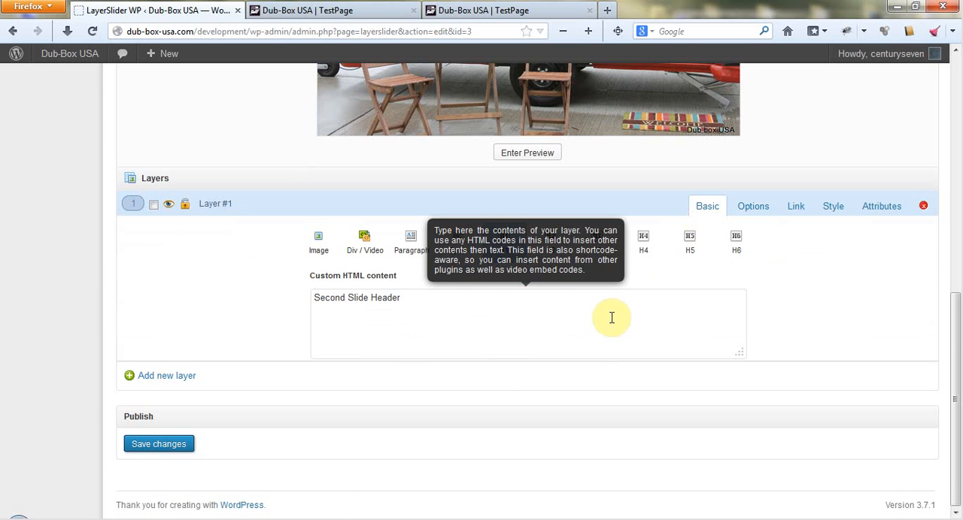
scroll(857, 338, up, 2)
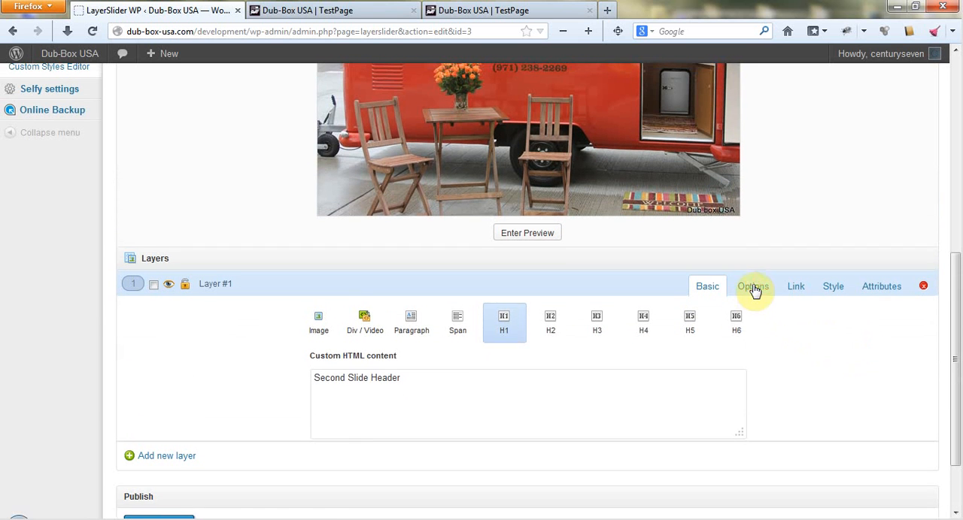
click(752, 286)
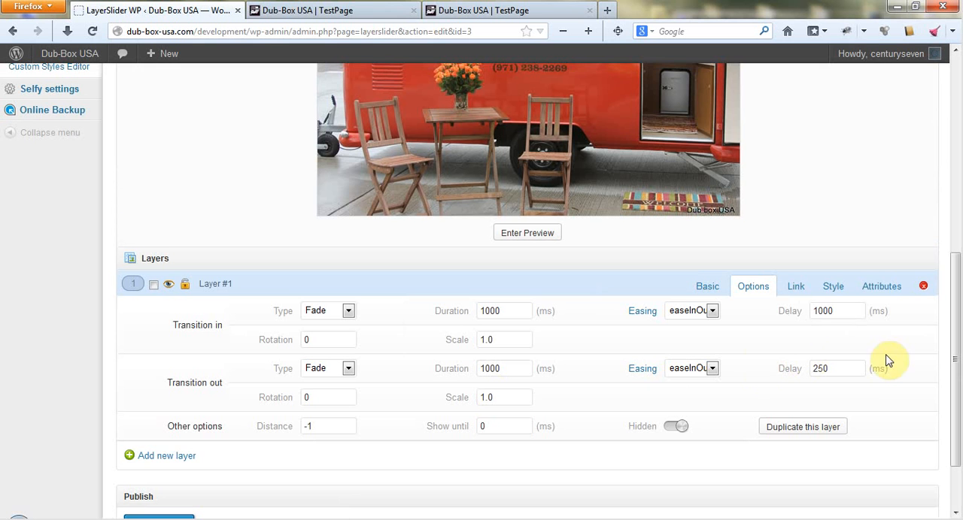
mouse_move(859, 352)
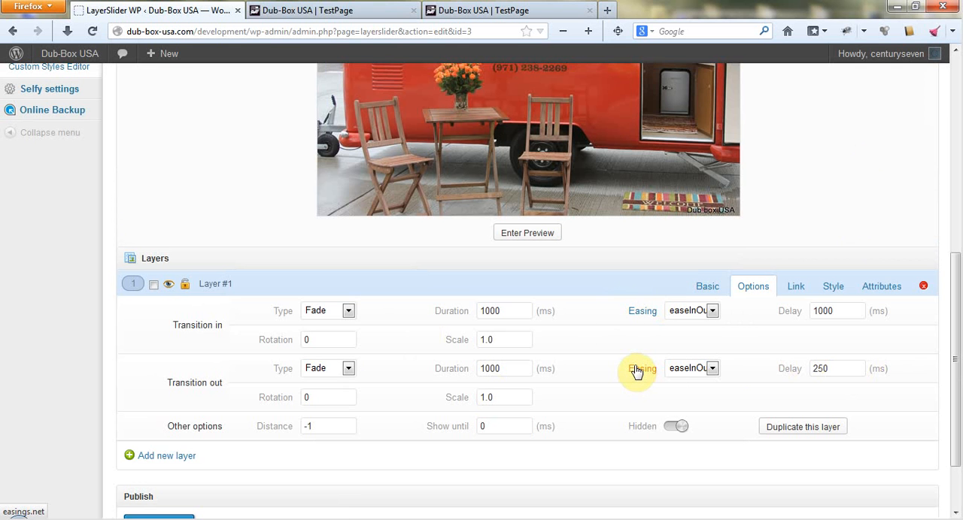
scroll(635, 371, up, 6)
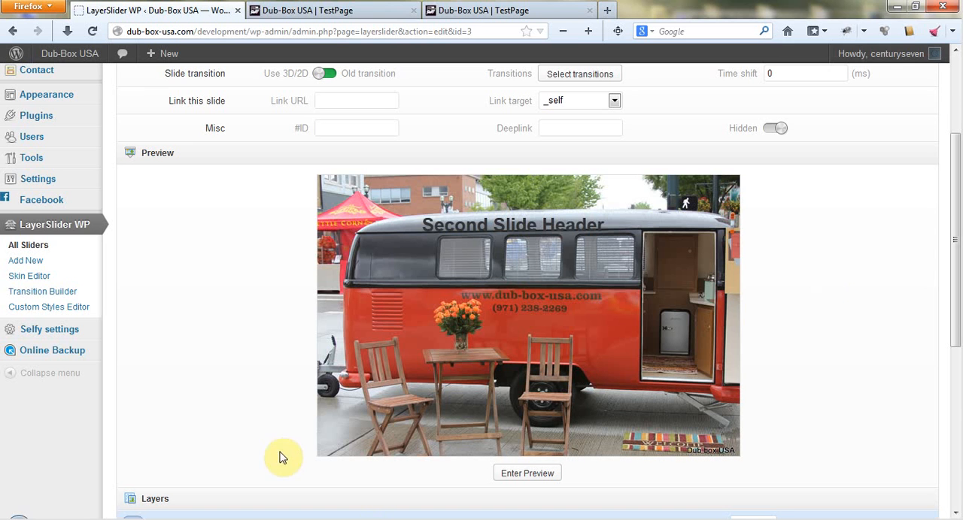
click(290, 519)
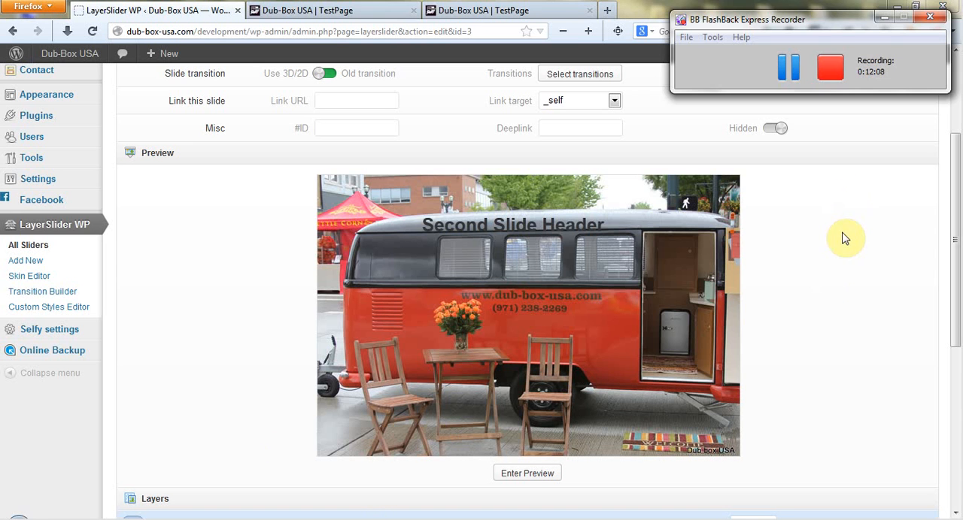